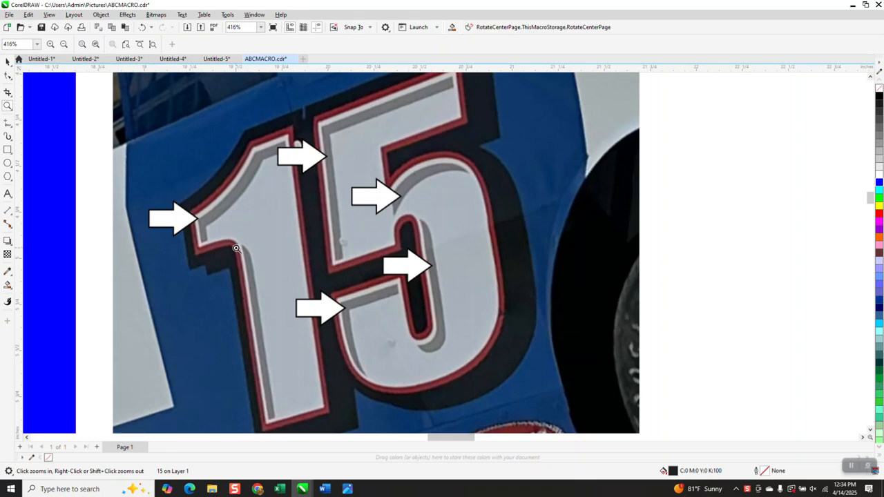
Zoom around the drawing to examine the blue 15 design and the car reference photo
scroll(235, 240, "down", 2)
scroll(254, 242, "down", 1)
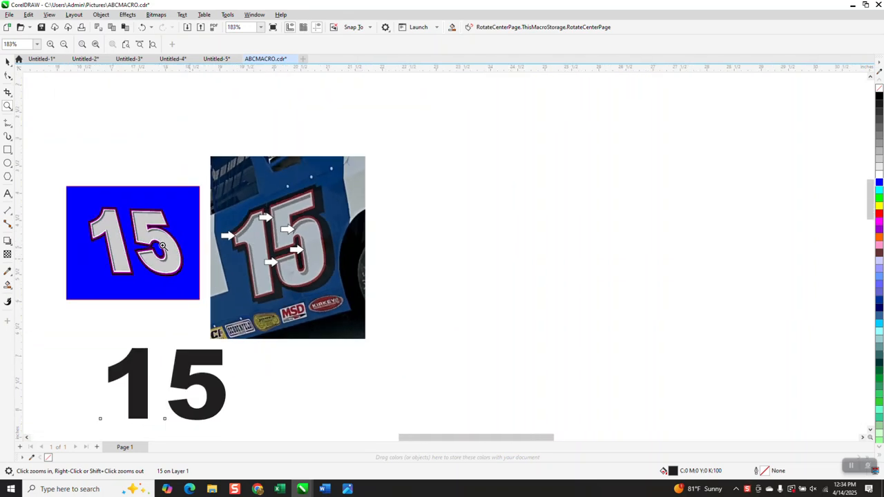
scroll(101, 226, "up", 8)
scroll(168, 231, "down", 3)
scroll(260, 223, "down", 2)
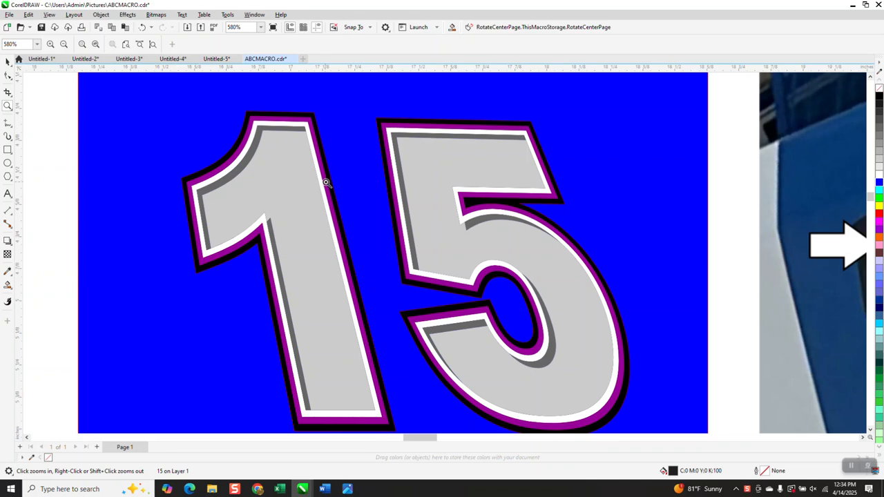
scroll(321, 173, "down", 3)
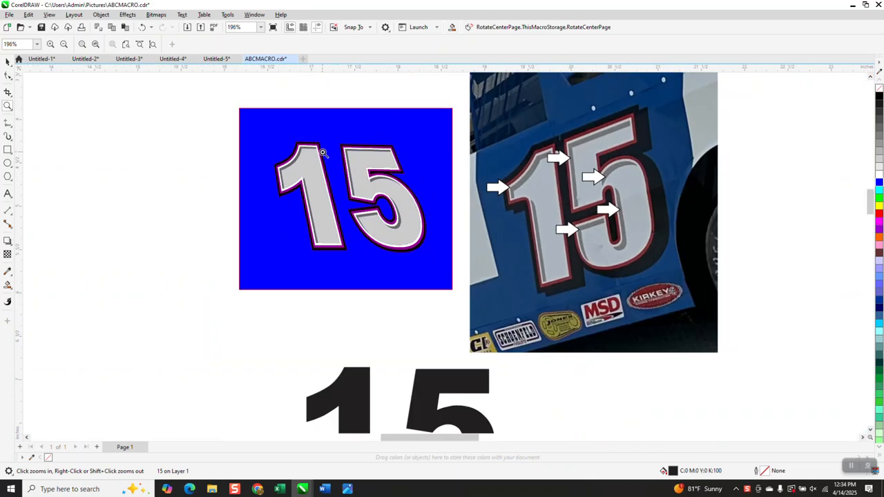
scroll(321, 152, "down", 1)
Move the black 15 text to the right of the car reference photo
left_click(6, 62)
left_click(387, 349)
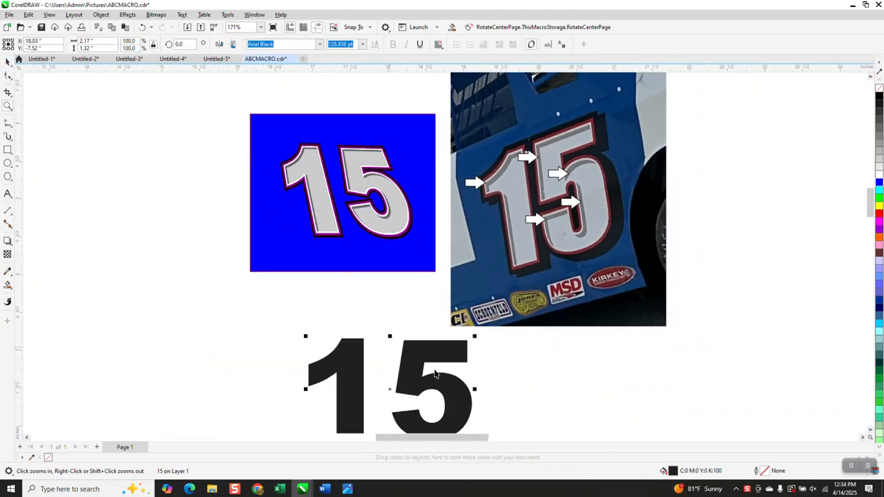
left_click_drag(437, 360, 802, 171)
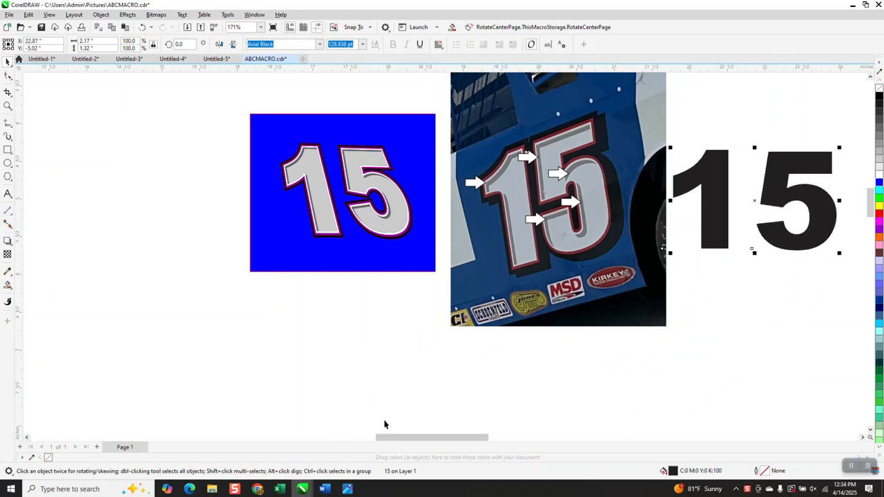
left_click_drag(475, 443, 504, 438)
left_click_drag(617, 207, 634, 212)
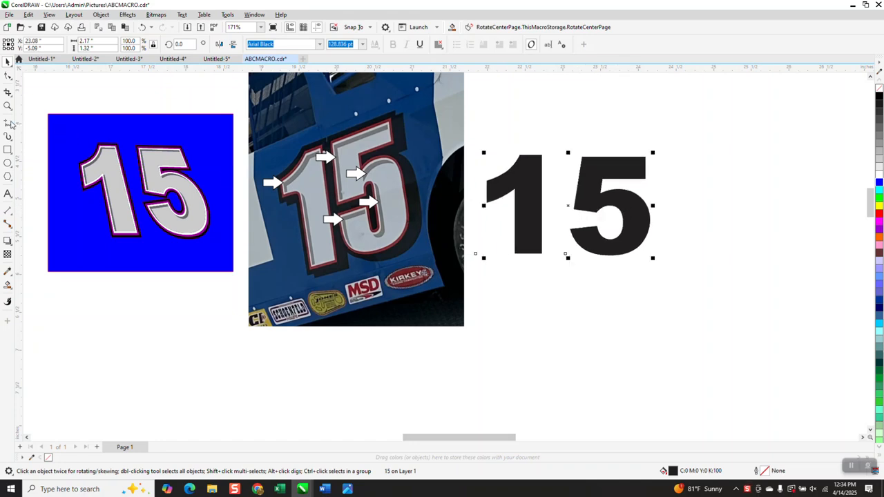
Zoom into the reference photo to study the layered outlines around the number
left_click(9, 107)
left_click_drag(297, 142, 352, 175)
right_click(362, 201)
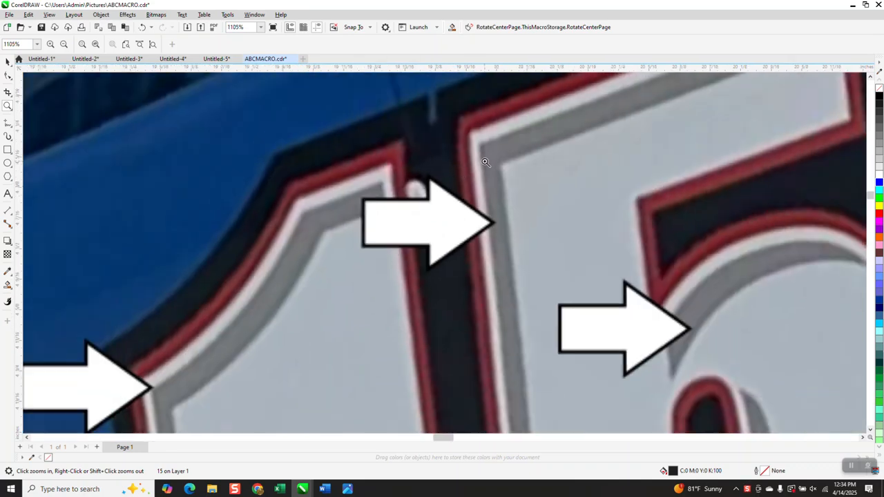
right_click(489, 160)
left_click_drag(492, 329, 539, 372)
scroll(314, 259, "down", 4)
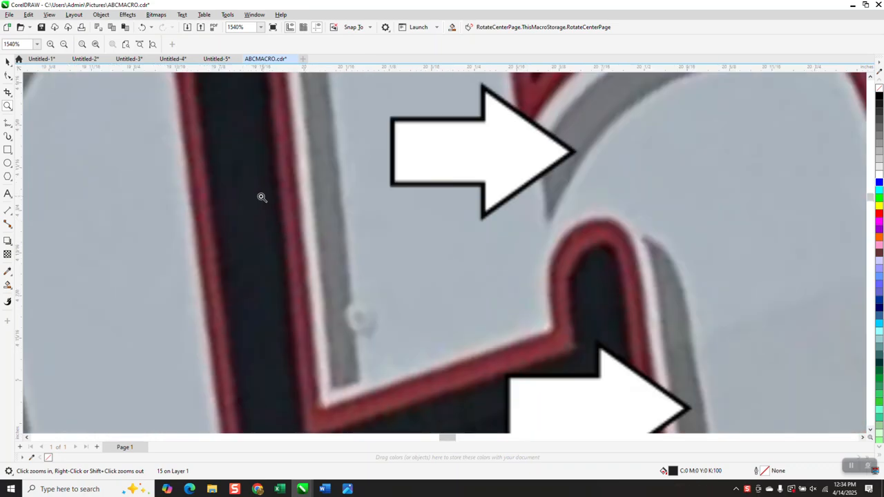
scroll(257, 198, "down", 2)
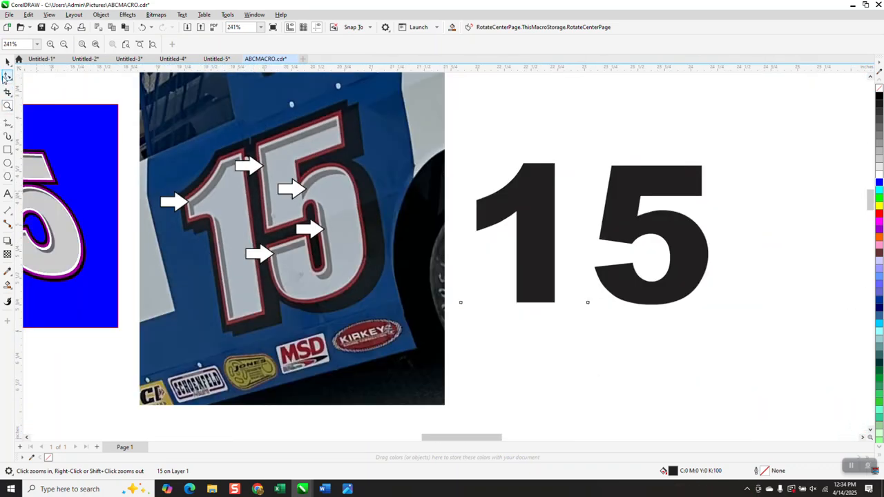
Remove the 15 text's fill and apply a Contour of 3 steps with a 0.02" offset
left_click(6, 63)
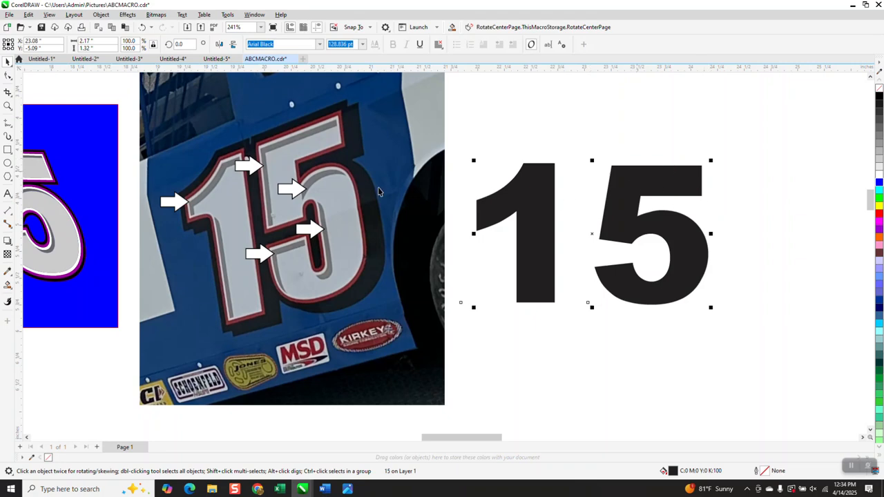
left_click(880, 89)
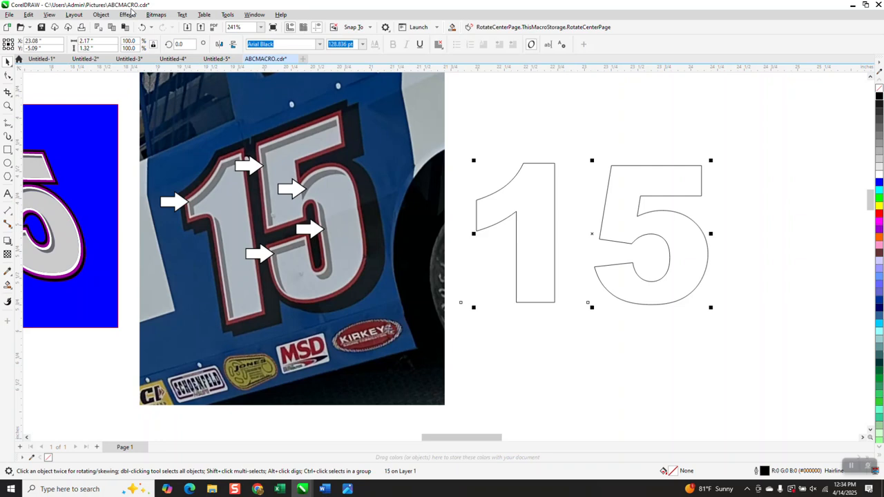
left_click(130, 14)
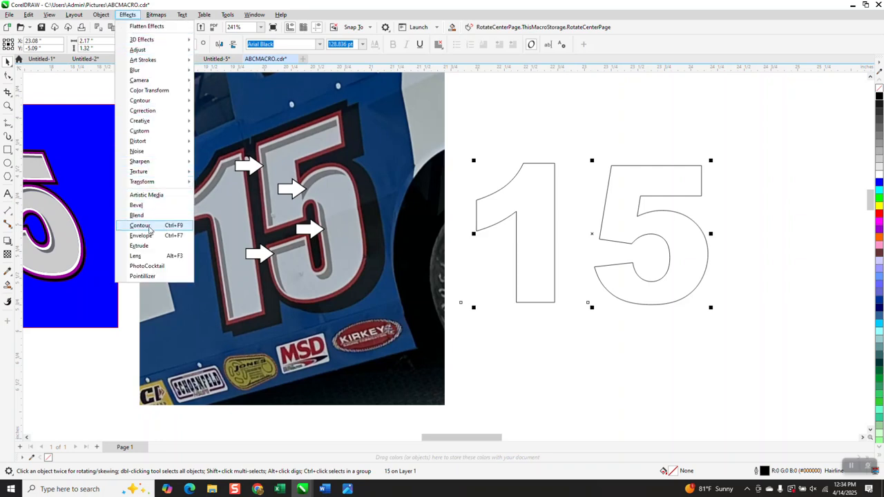
left_click(140, 225)
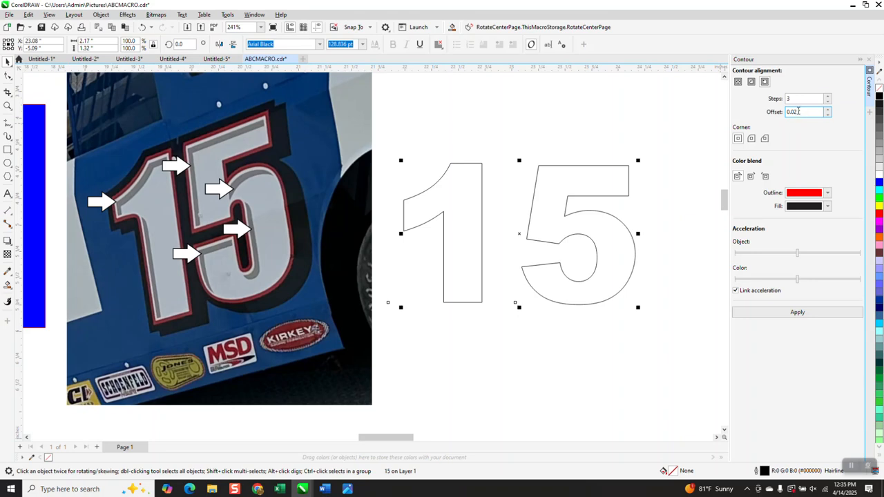
left_click(798, 312)
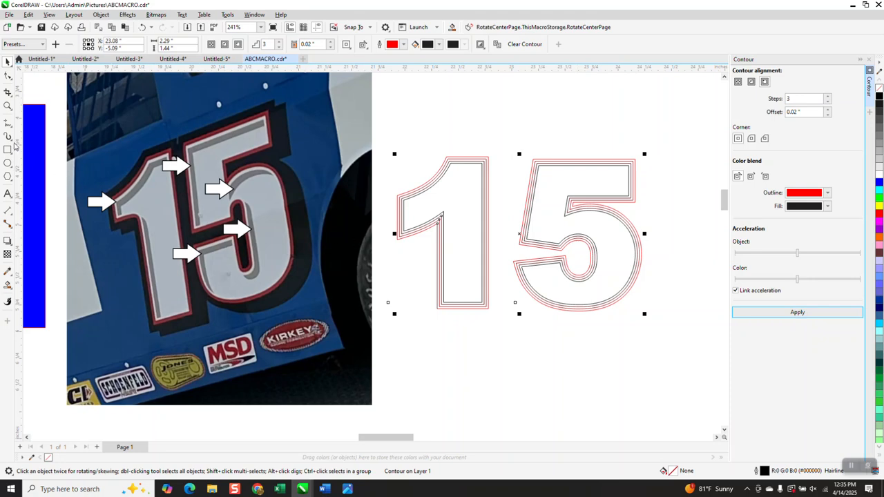
Smart Fill the innermost contour bands of the 1 and the 5 with white
left_click(7, 106)
left_click_drag(379, 147, 662, 320)
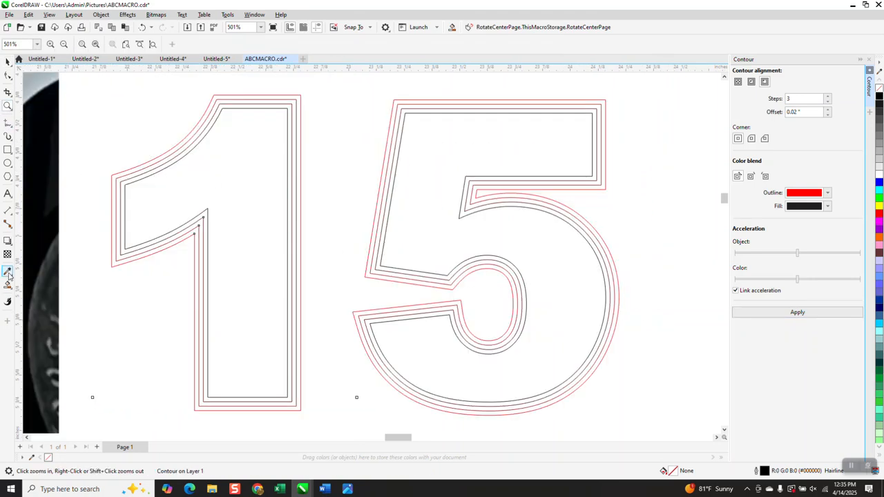
left_click(9, 286)
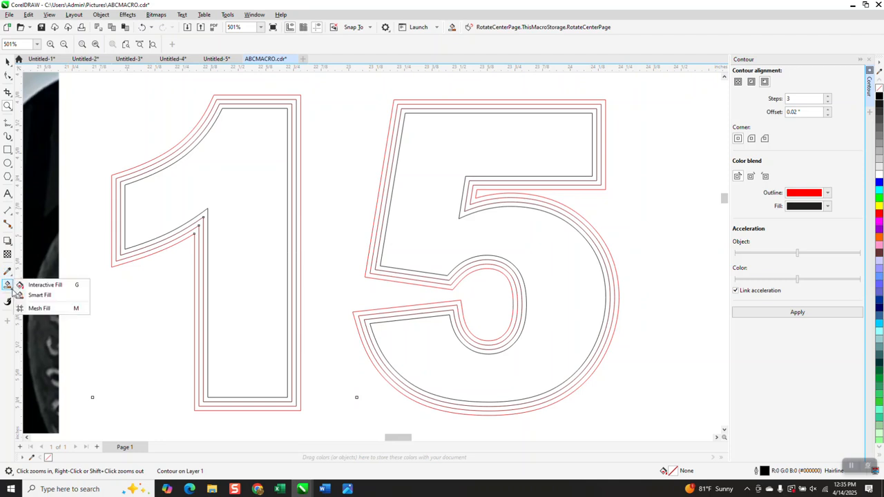
left_click(34, 295)
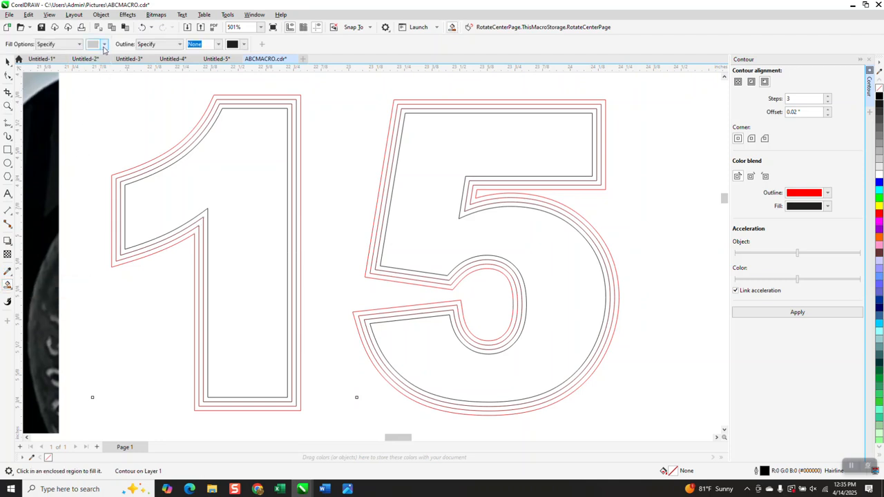
left_click(104, 44)
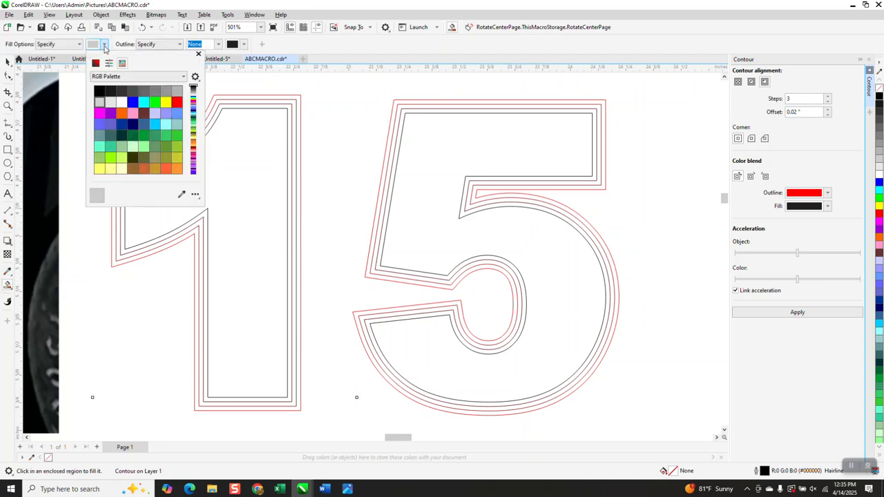
left_click(273, 110)
left_click(273, 111)
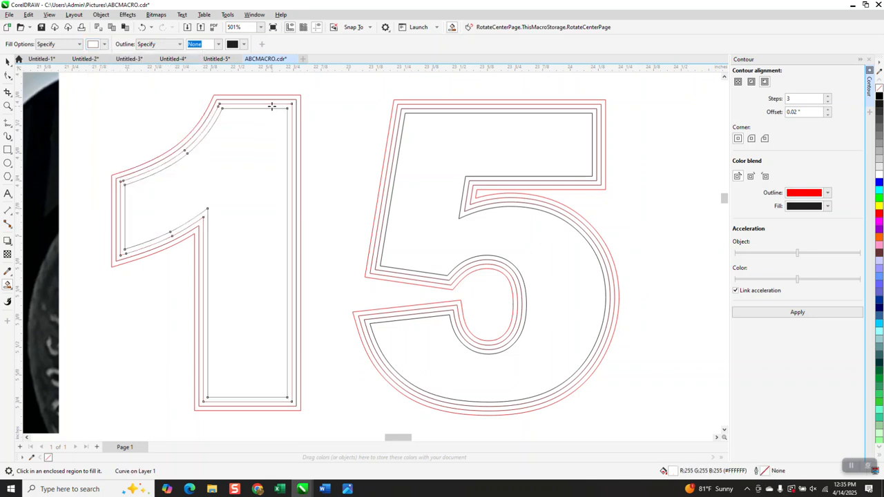
left_click(444, 113)
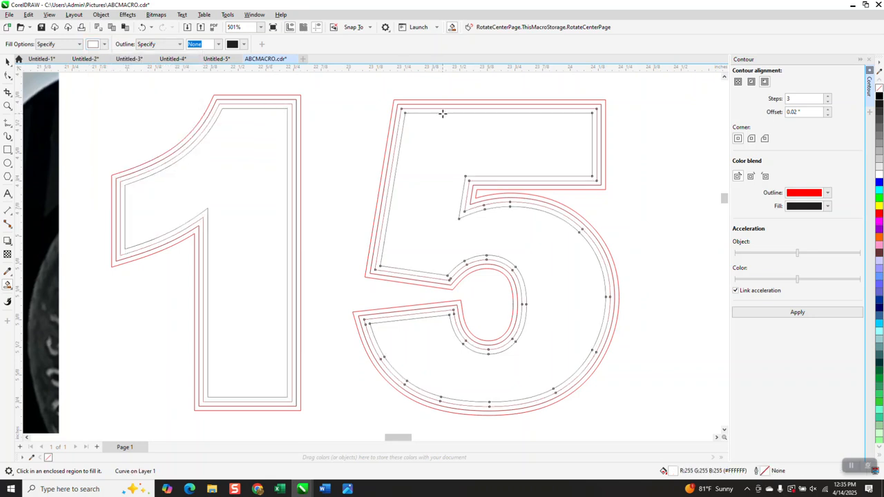
Smart Fill the middle contour bands of the 1 and the 5 with crimson #CC3366
left_click(105, 44)
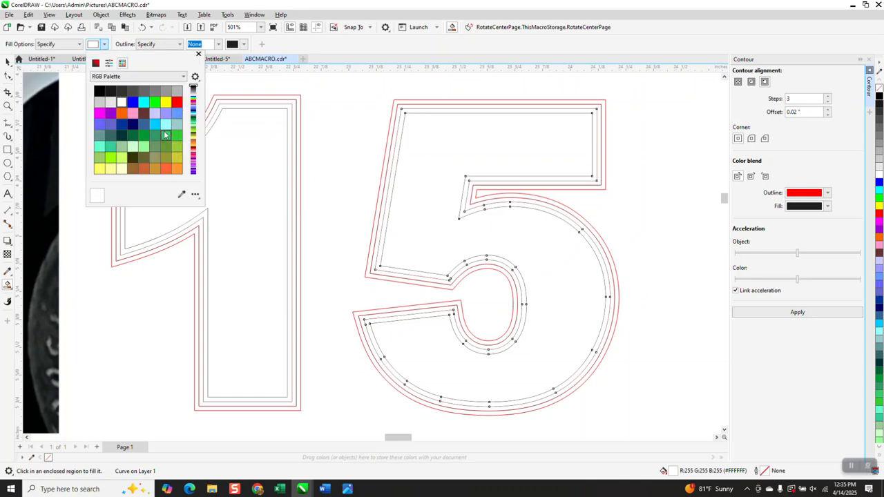
scroll(166, 136, "down", 3)
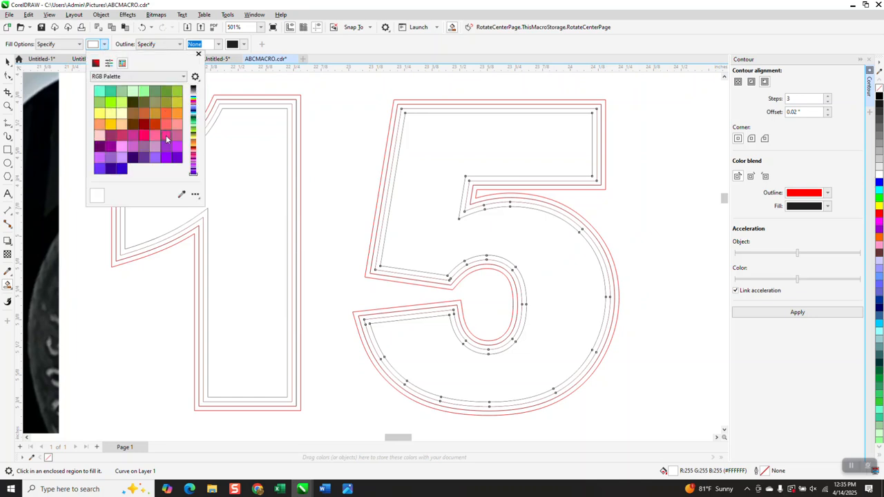
left_click(121, 136)
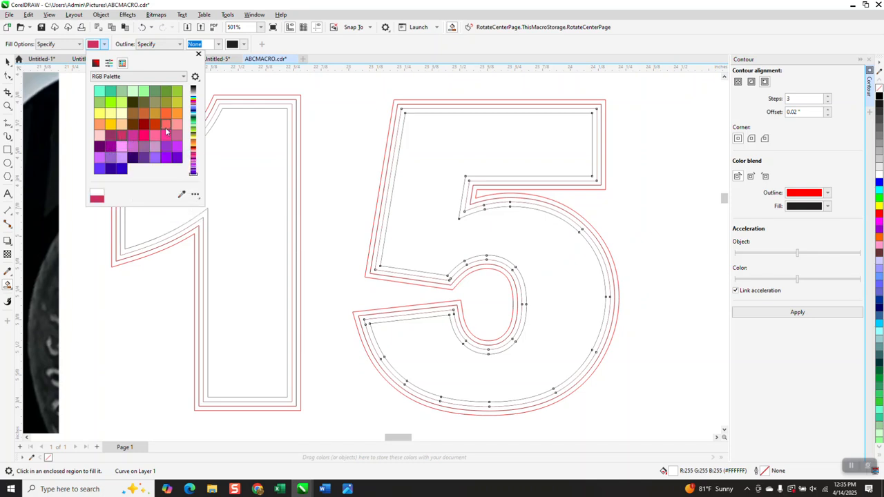
left_click(252, 103)
left_click(252, 103)
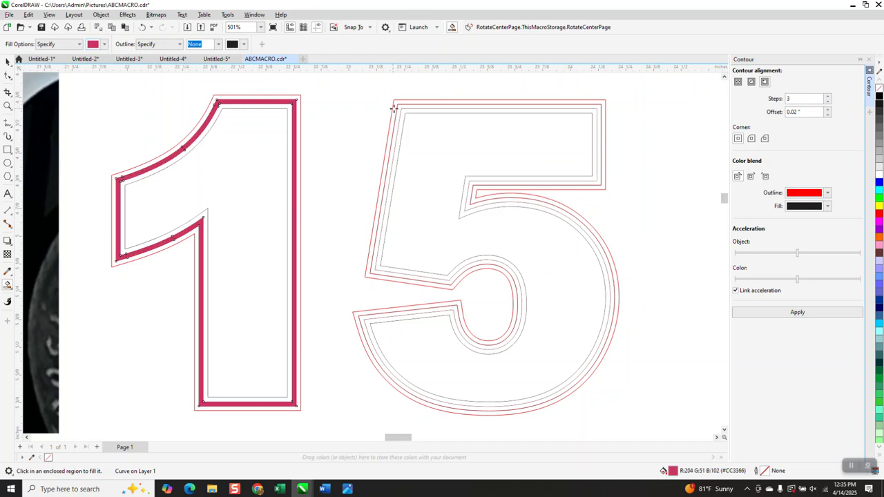
left_click(415, 107)
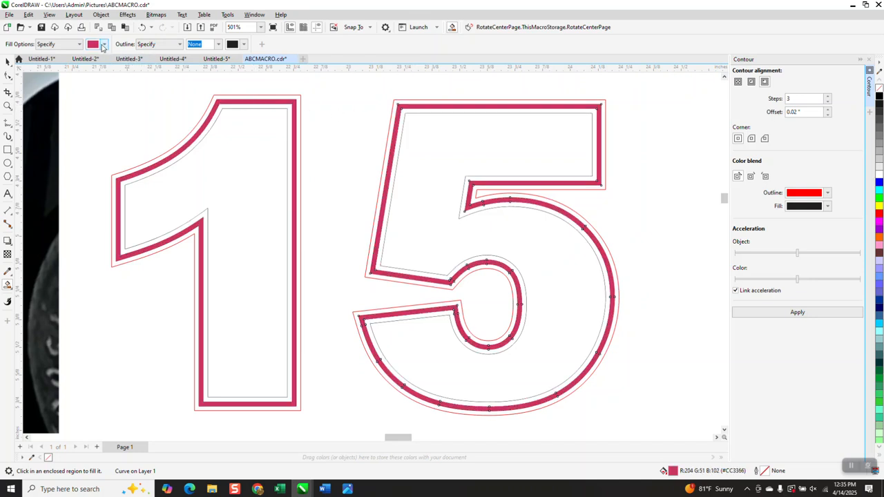
Smart Fill the outer contour bands of the 1 and the 5 with black
left_click(104, 43)
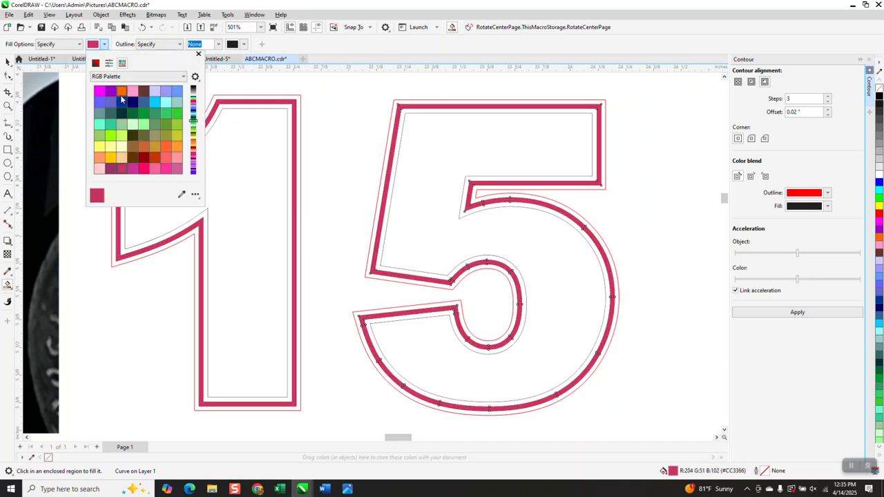
left_click(100, 91)
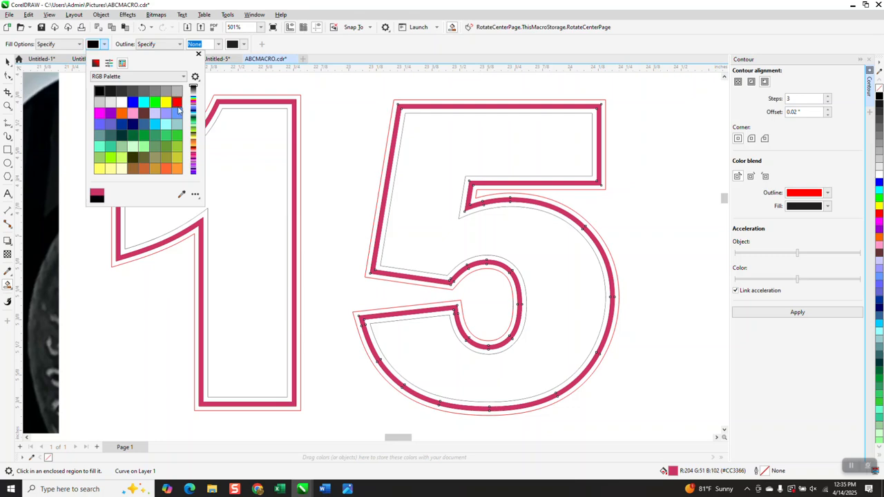
left_click(242, 98)
left_click(241, 98)
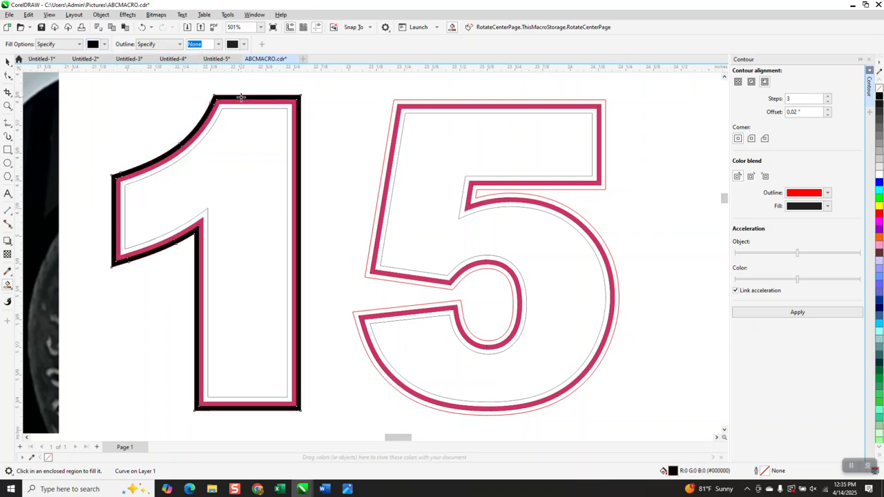
left_click(427, 103)
Set the nudge distance to 3 inches
scroll(411, 110, "down", 1)
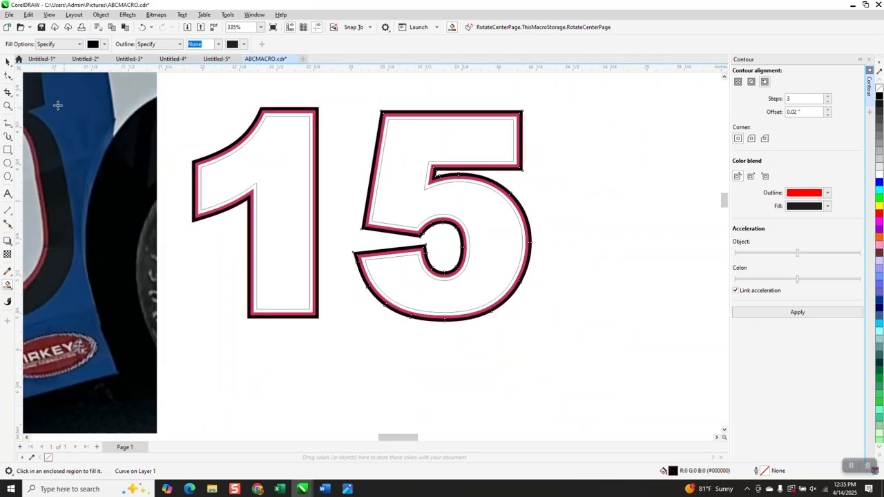
scroll(175, 215, "down", 1)
scroll(174, 215, "down", 1)
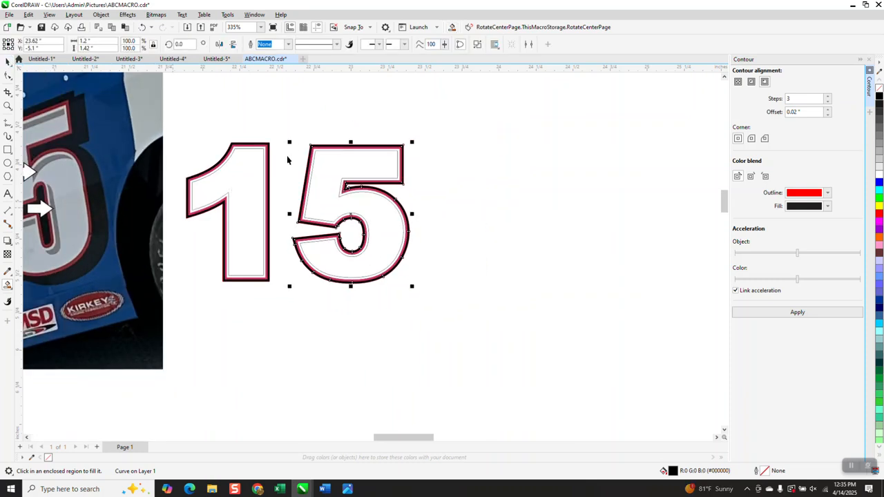
key("space")
left_click_drag(173, 104, 471, 316)
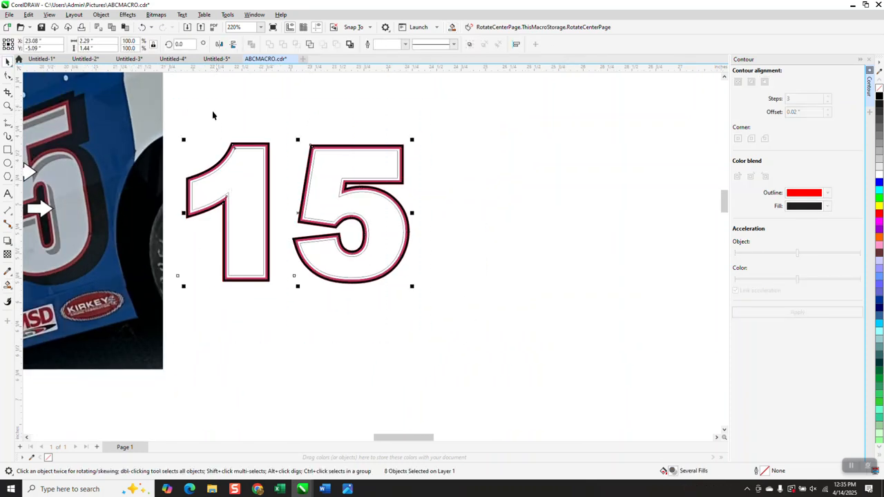
left_click(231, 89)
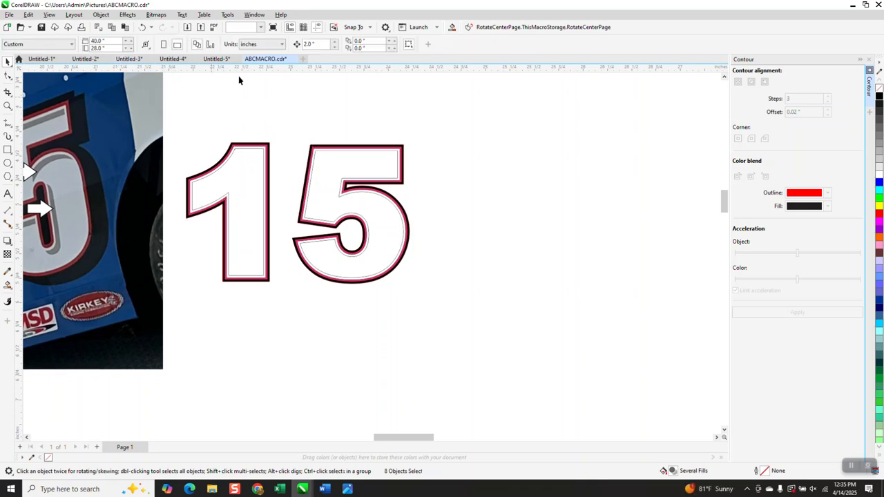
left_click_drag(317, 46, 281, 56)
type("3")
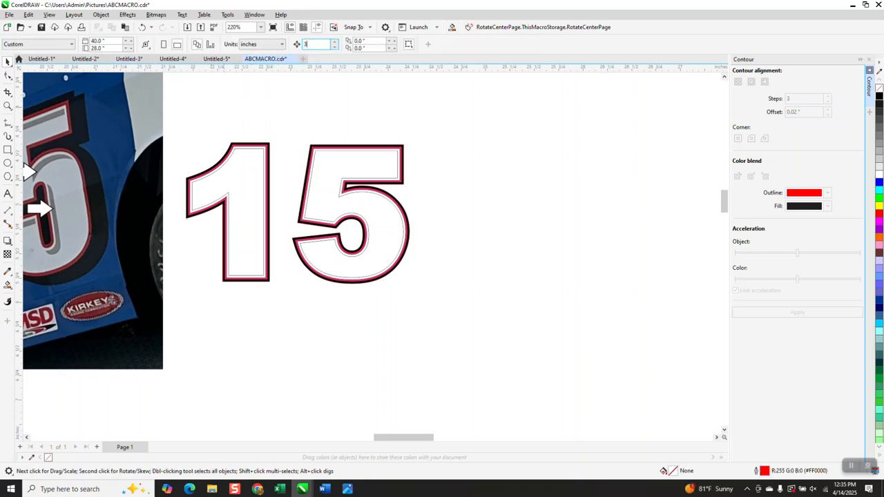
Smart Fill the interior of the 1 with light gray #E6E6E6 and nudge the new shape to the right
left_click(8, 284)
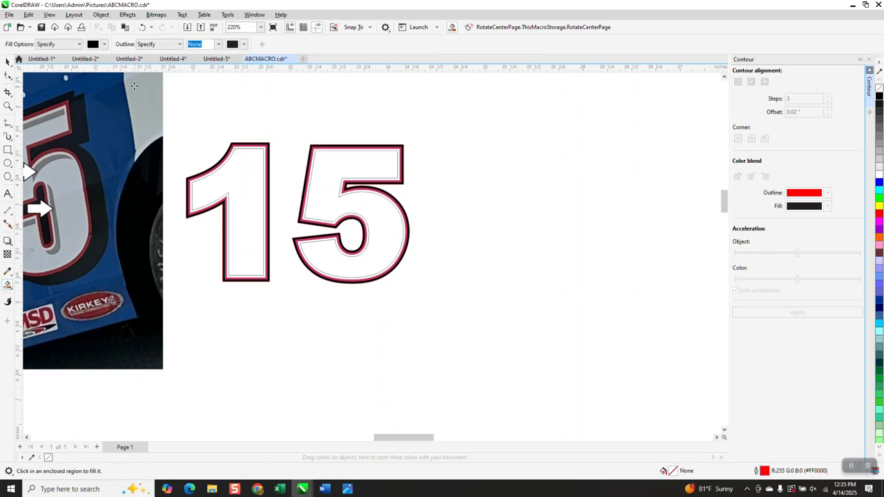
left_click(105, 44)
left_click(119, 102)
left_click(255, 194)
left_click(256, 192)
key("Right")
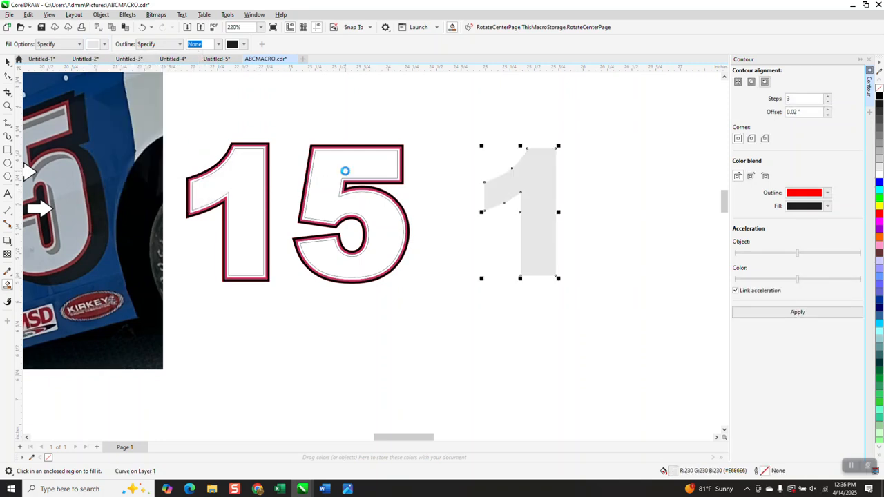
Smart Fill the interior of the 5 with light gray and nudge the new shape to the right
left_click(345, 170)
key("Right")
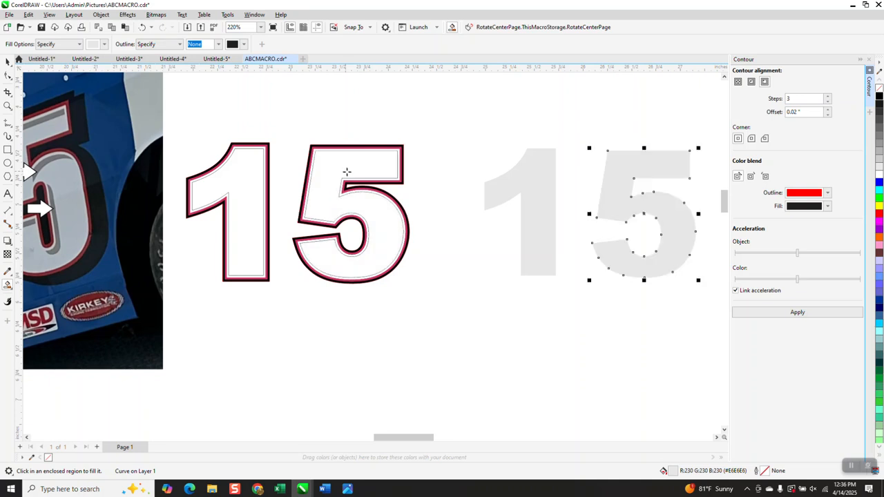
Select both new gray number shapes, remove their fill and give them a black hairline outline
left_click(8, 61)
left_click_drag(474, 123, 719, 309)
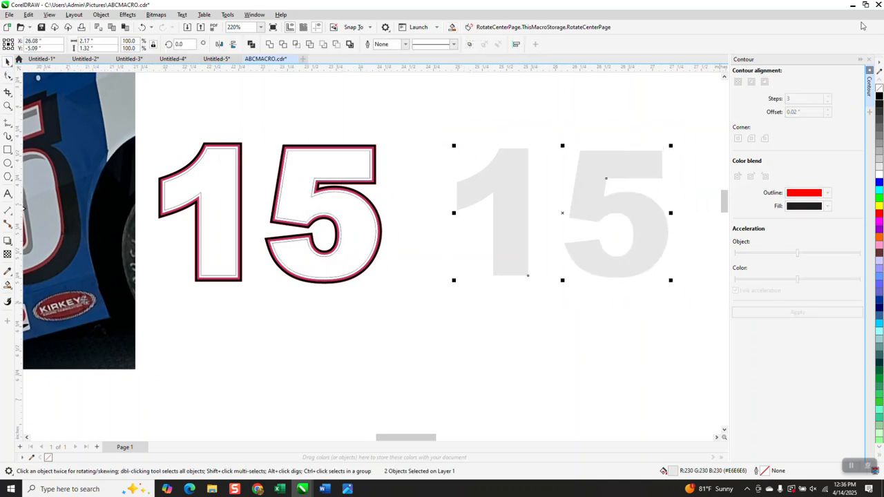
left_click(880, 88)
right_click(879, 98)
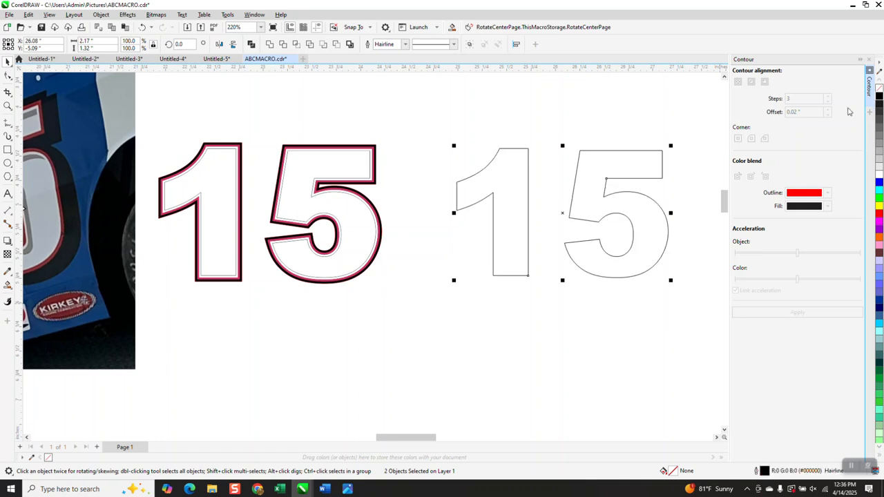
Set the nudge distance to 0.03 inches and nudge the 1 outline shape right and down
left_click(383, 117)
double_click(315, 43)
type("03")
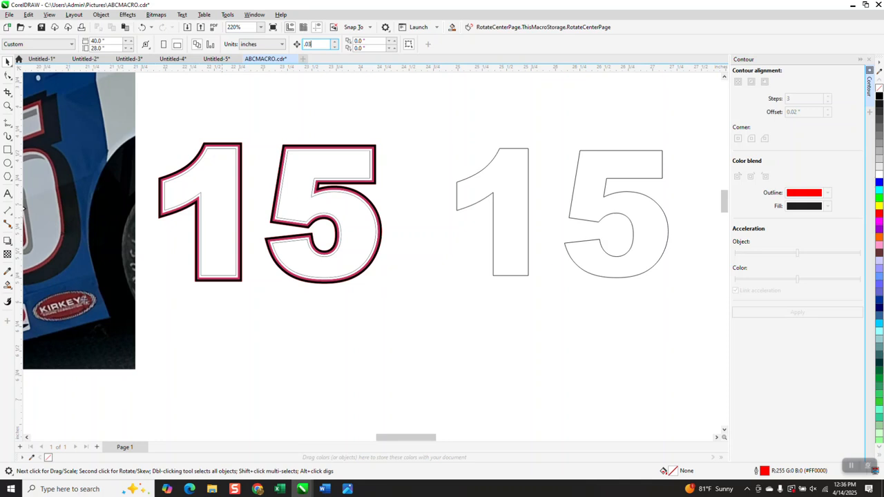
scroll(453, 187, "down", 2)
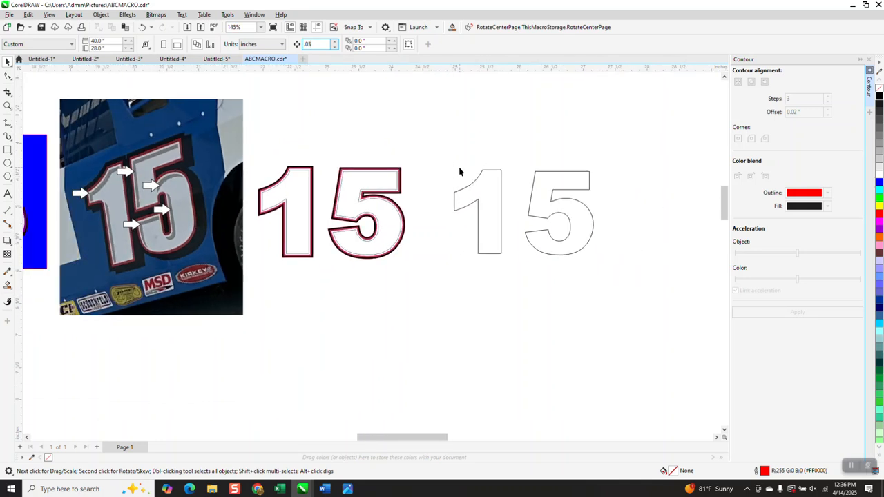
left_click(470, 189)
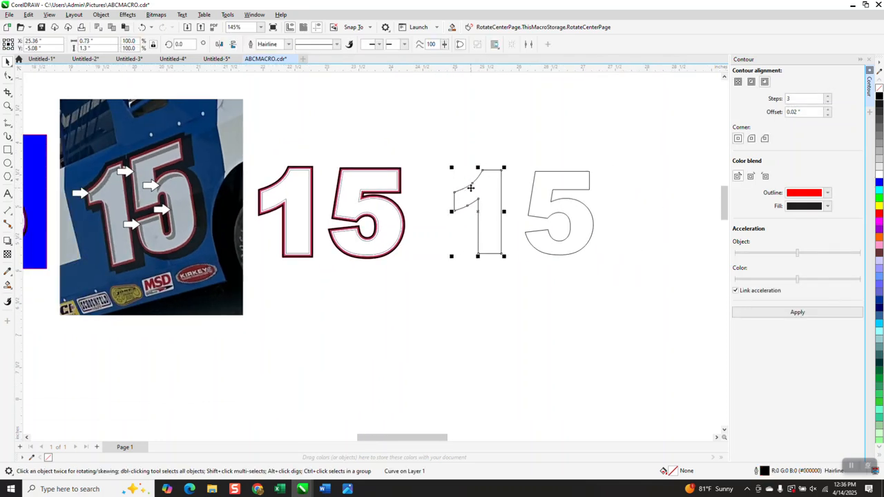
key("Right")
key("Down")
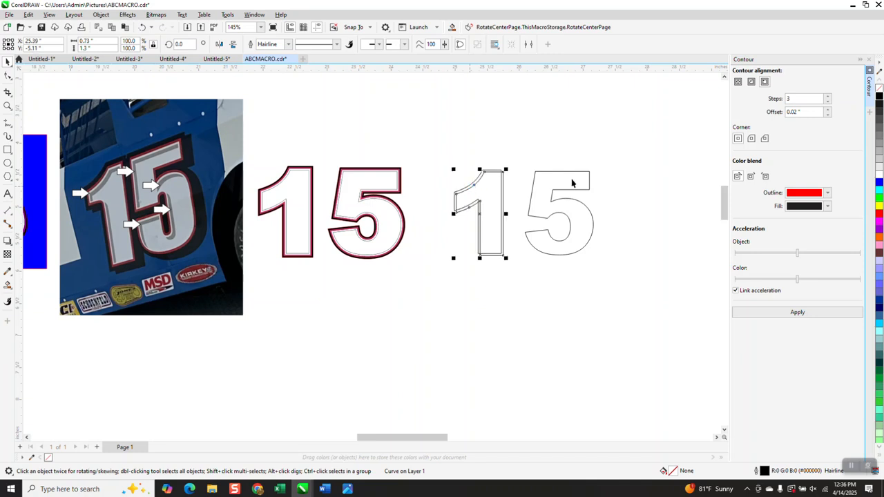
Nudge the 5 outline shape right and down by the same small distance
left_click_drag(522, 170, 607, 277)
key("Right")
key("Down")
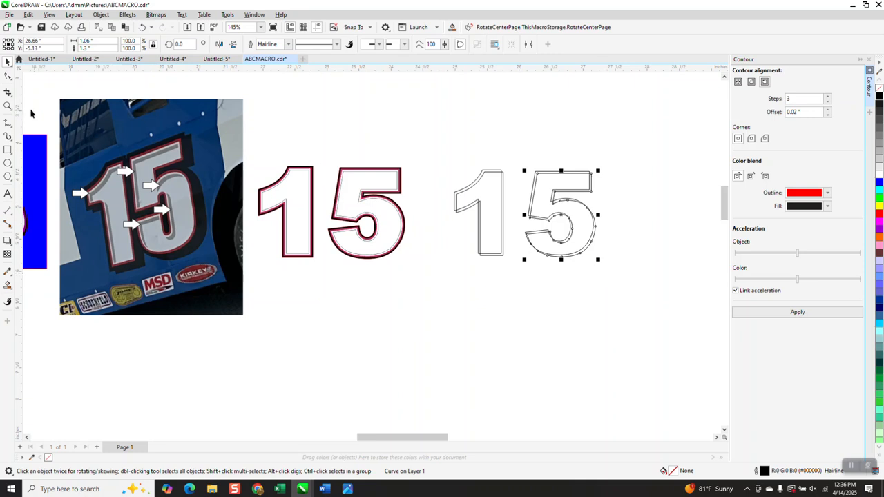
Smart Fill the thin gaps between the 1's offset outlines with gray #808080 to form a shadow
left_click(8, 106)
left_click_drag(447, 173, 607, 266)
scroll(420, 221, "down", 3)
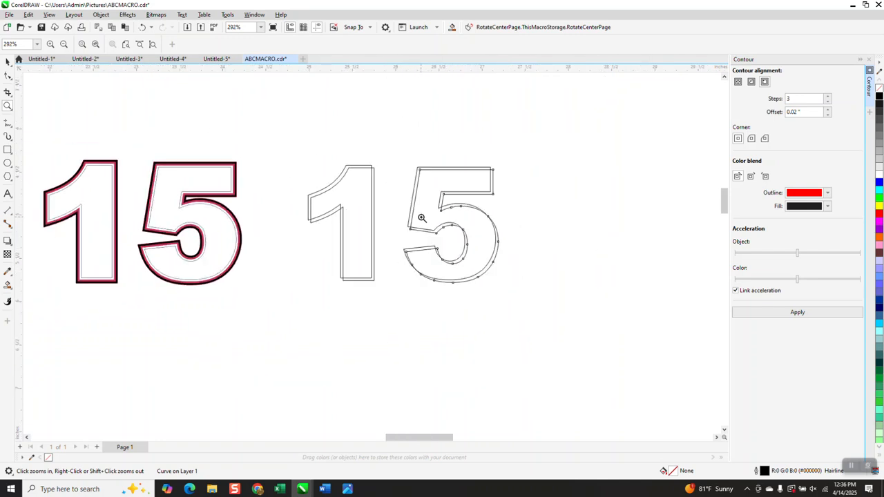
left_click(8, 285)
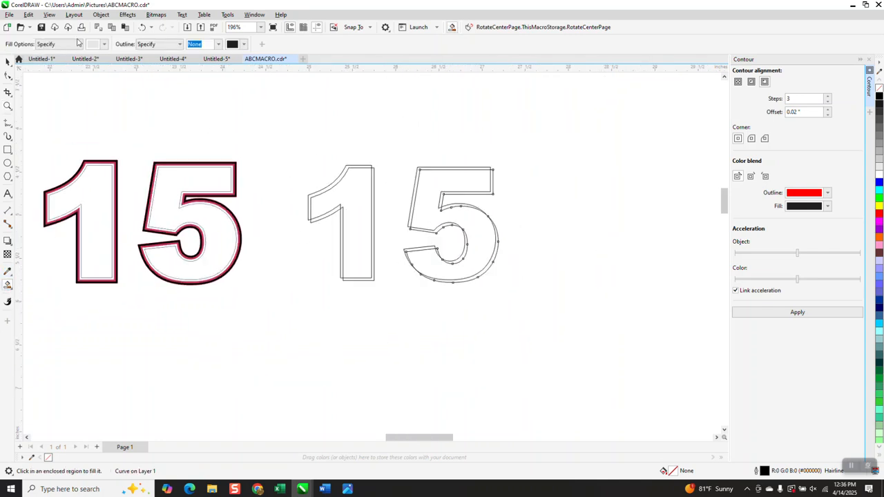
left_click(105, 44)
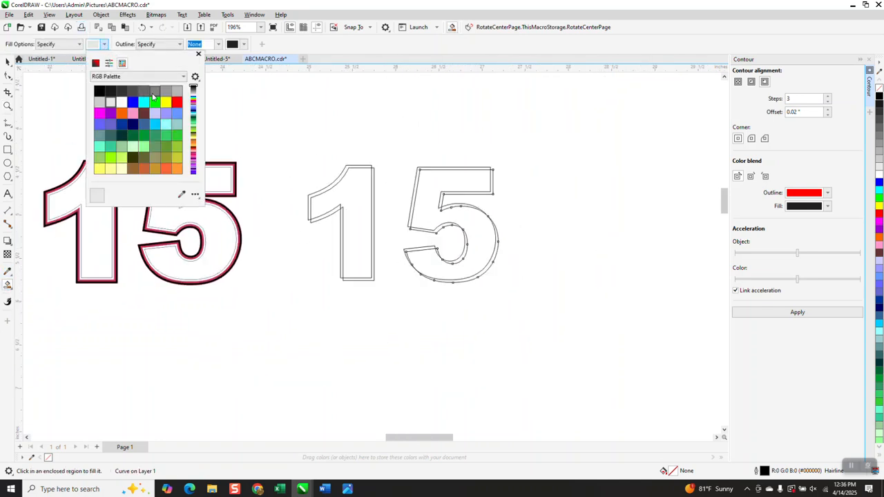
left_click(155, 93)
left_click(346, 175)
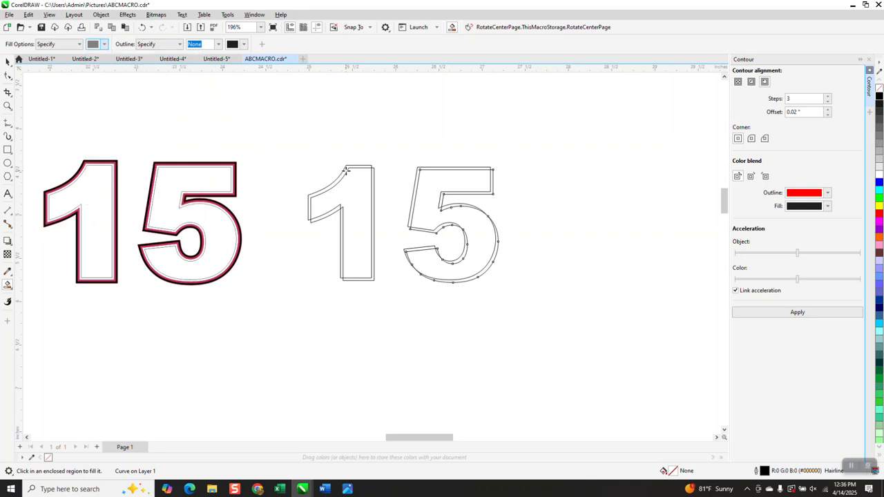
left_click(346, 172)
left_click(341, 215)
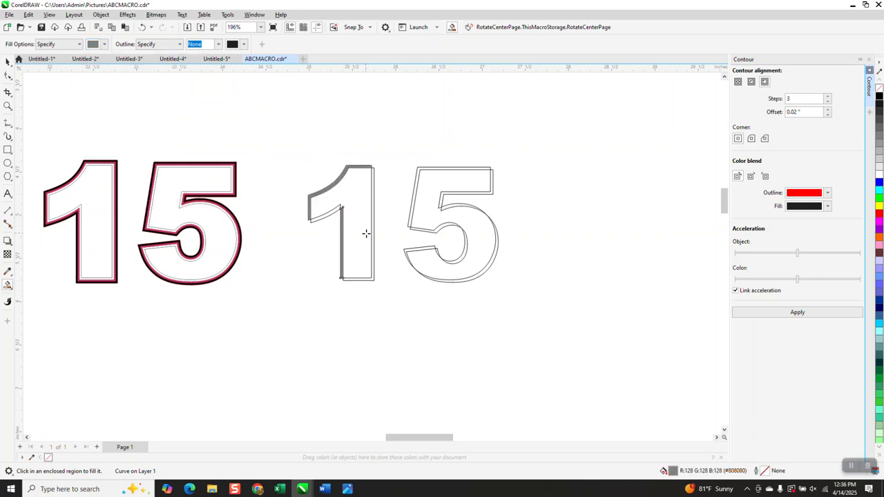
Smart Fill the thin gaps between the 5's offset outlines with the same gray shadow color
scroll(461, 206, "down", 3)
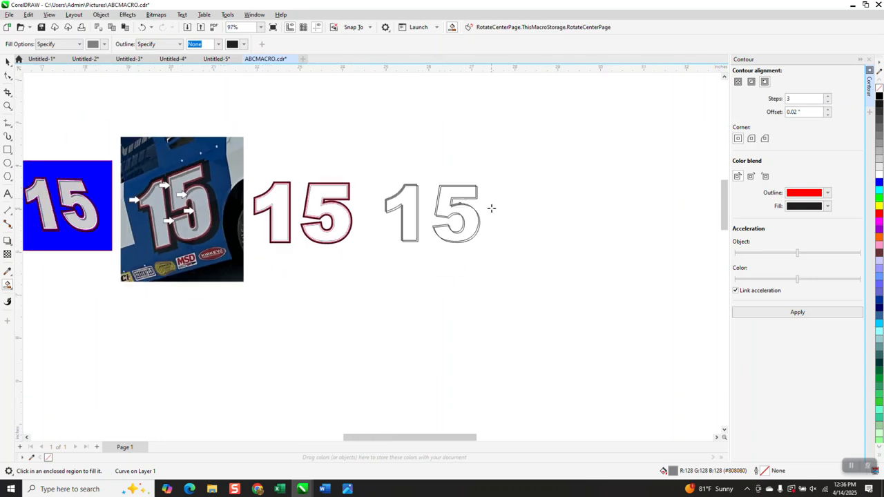
left_click(467, 187)
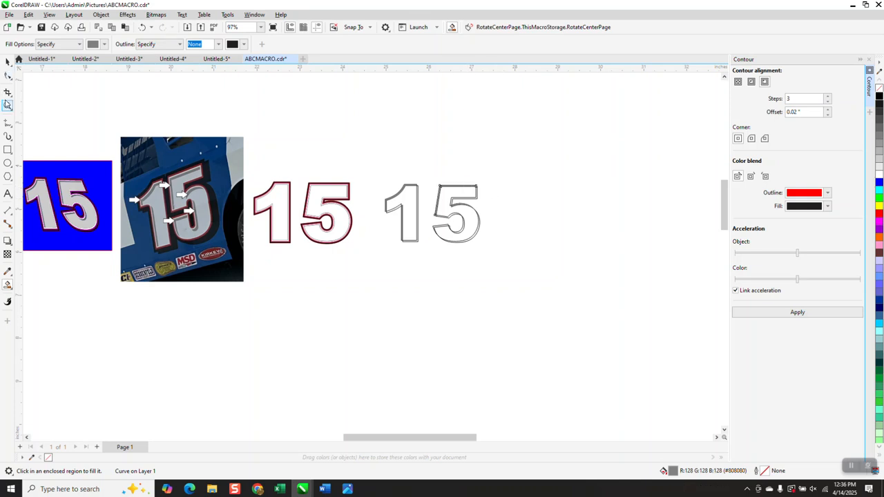
left_click(8, 105)
left_click_drag(393, 193, 592, 324)
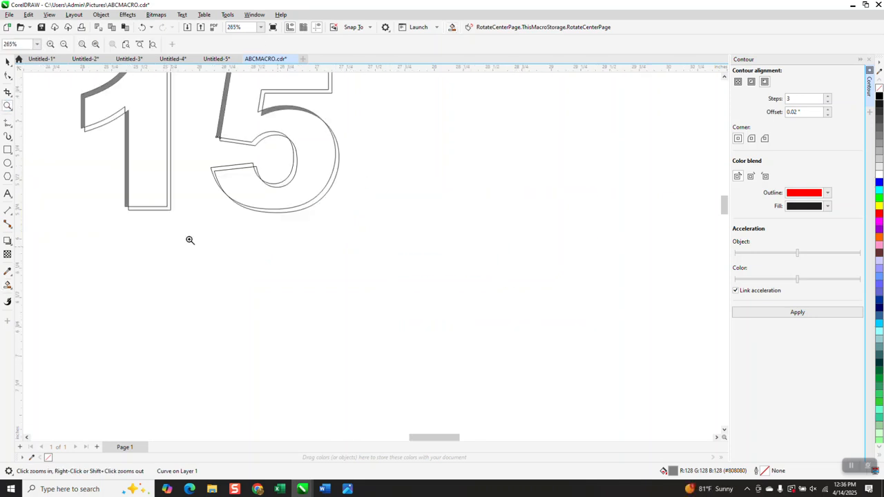
left_click(7, 284)
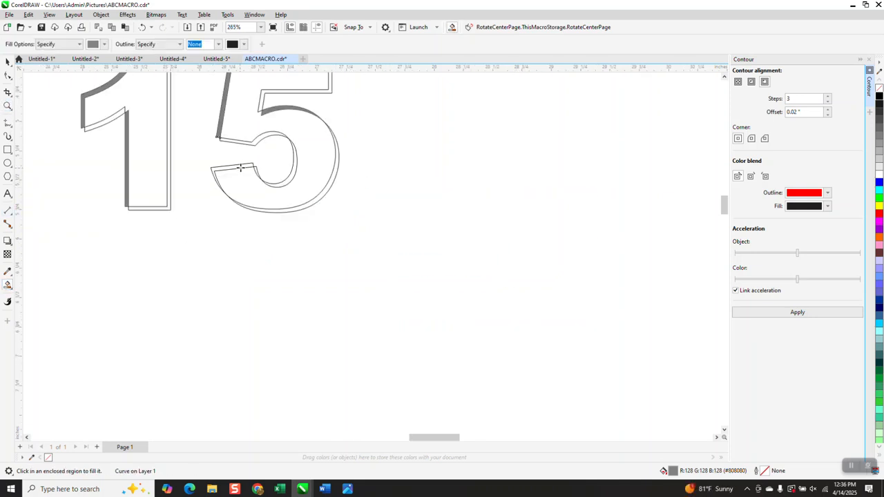
left_click(242, 168)
left_click(291, 176)
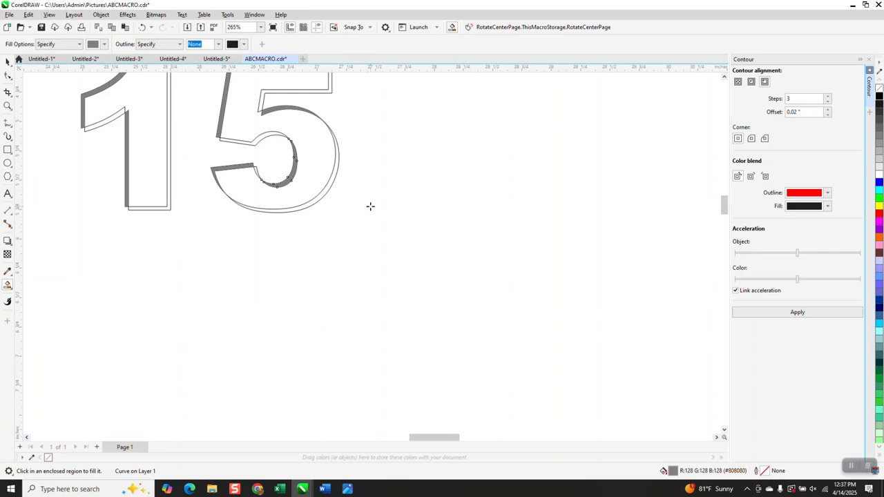
Set the nudge distance to 3 inches
scroll(366, 206, "down", 3)
scroll(357, 205, "down", 2)
scroll(357, 205, "down", 1)
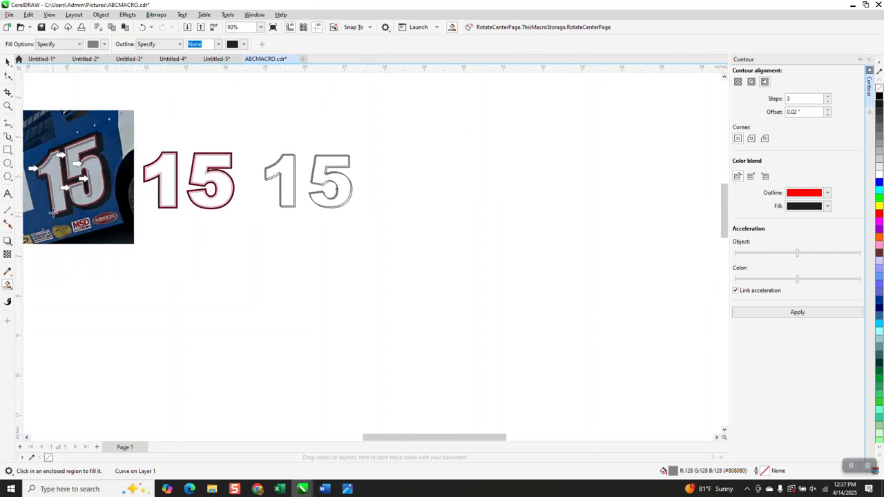
left_click(8, 105)
left_click_drag(34, 151, 142, 226)
scroll(147, 225, "down", 3)
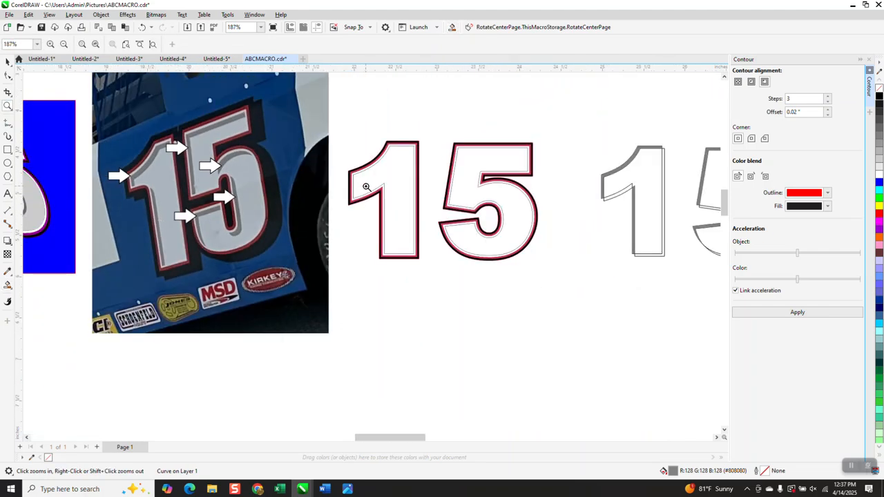
scroll(364, 188, "down", 1)
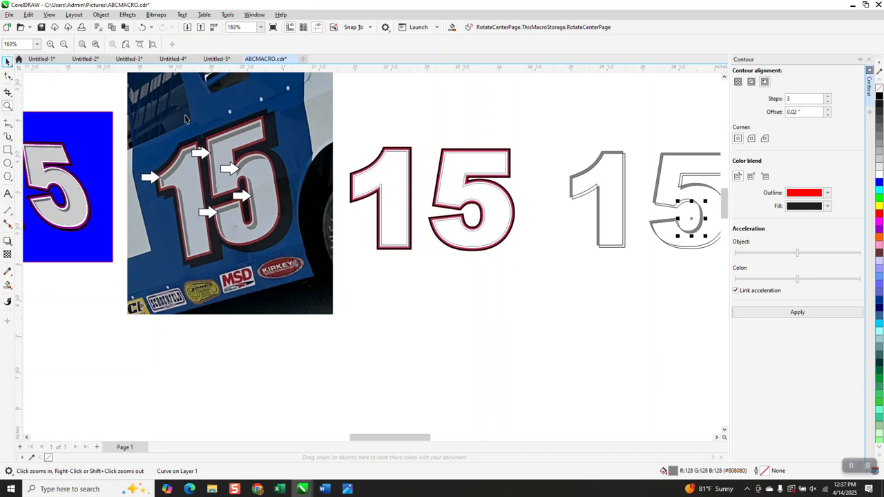
key("space")
scroll(193, 128, "down", 3)
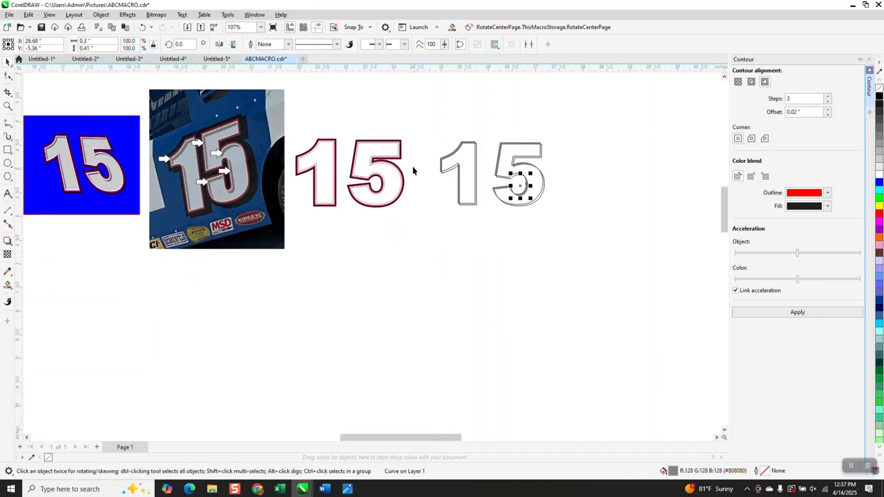
left_click_drag(426, 135, 598, 243)
left_click(358, 94)
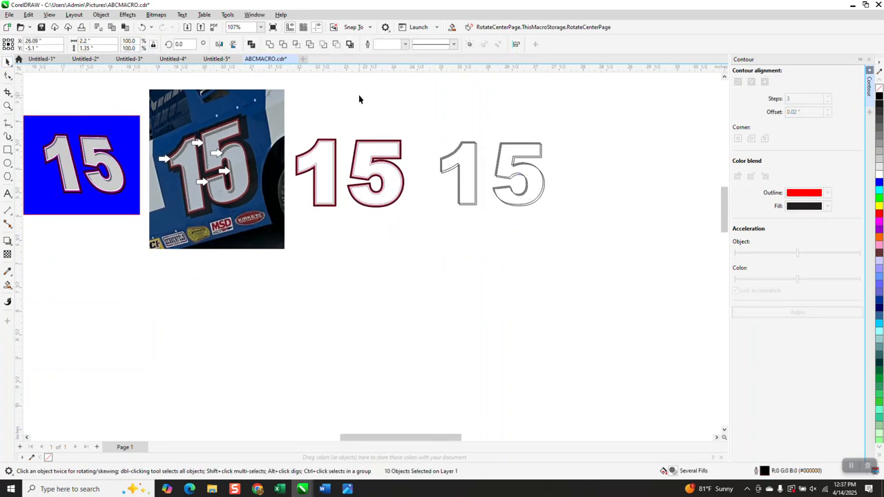
double_click(312, 43)
type("3")
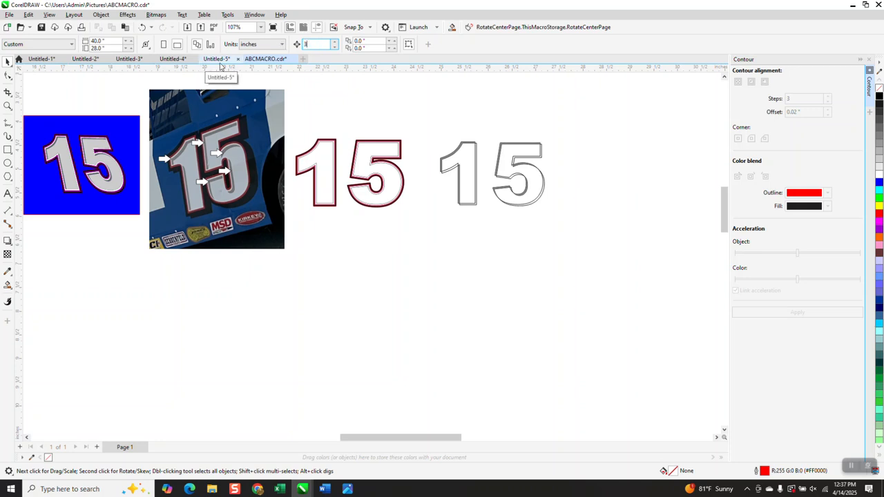
Smart Fill the interiors of the offset 1 and 5 with light gray #E6E6E6
left_click(8, 285)
left_click(104, 45)
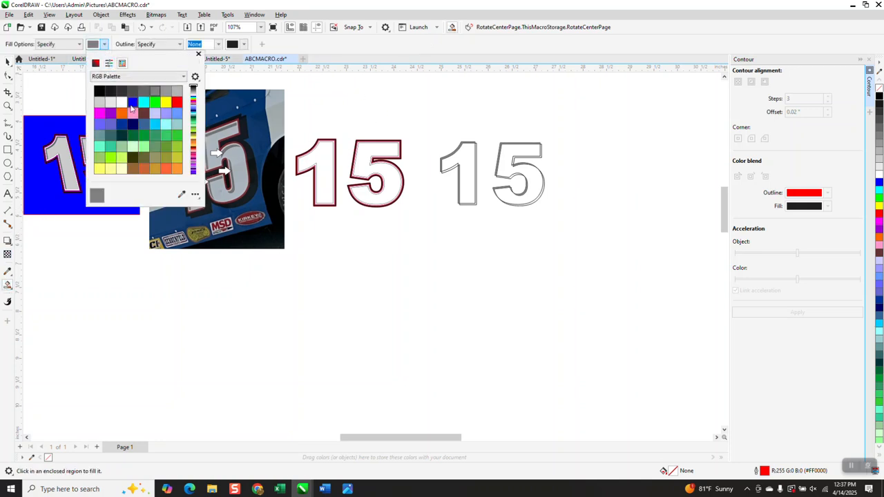
left_click(110, 102)
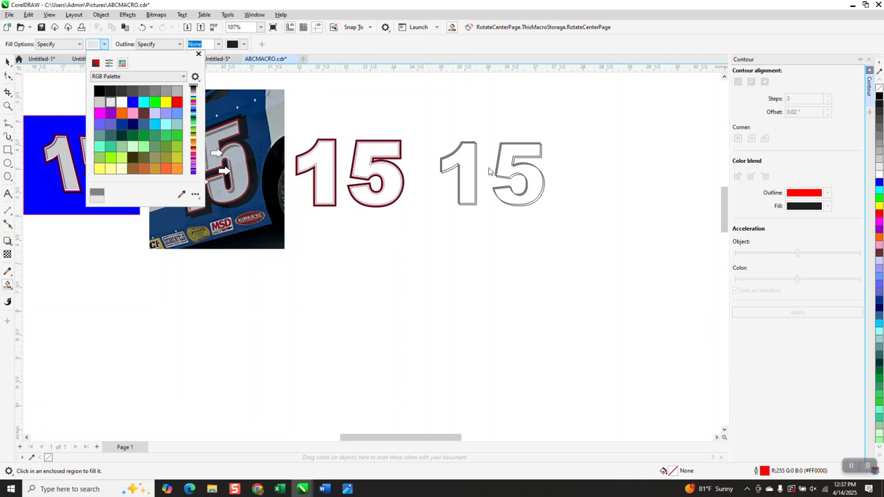
left_click(472, 164)
left_click(471, 161)
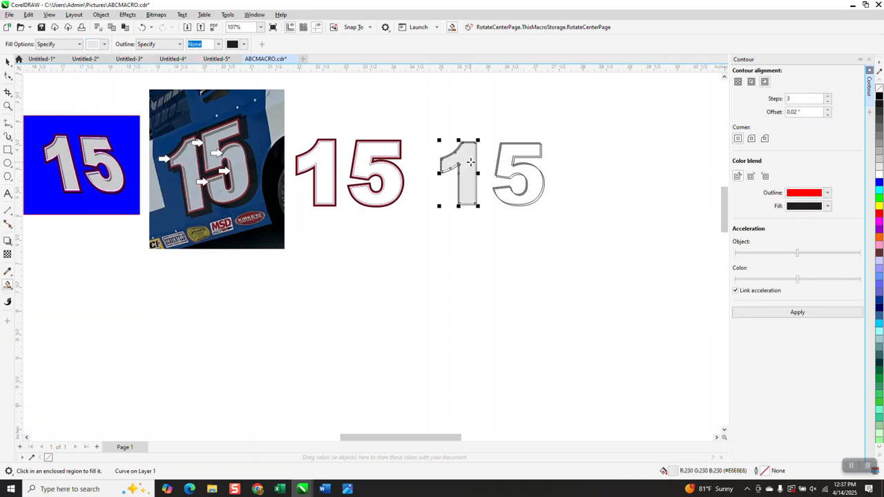
left_click(502, 152)
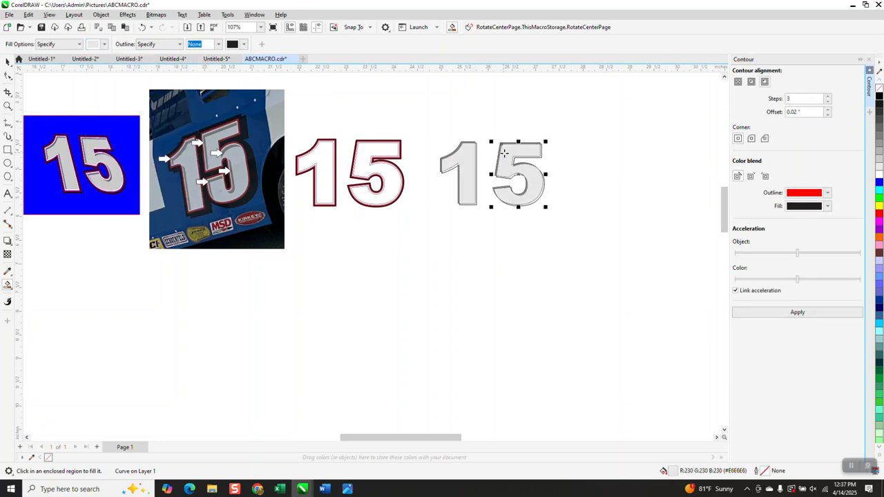
Remove the outlines from all the gray shapes and nudge them left onto the contoured 15
left_click(7, 61)
left_click_drag(437, 123, 594, 243)
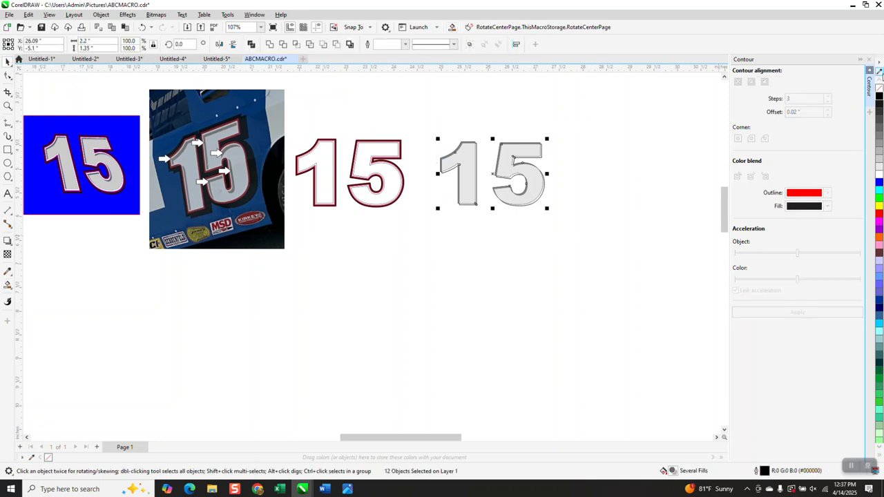
right_click(879, 90)
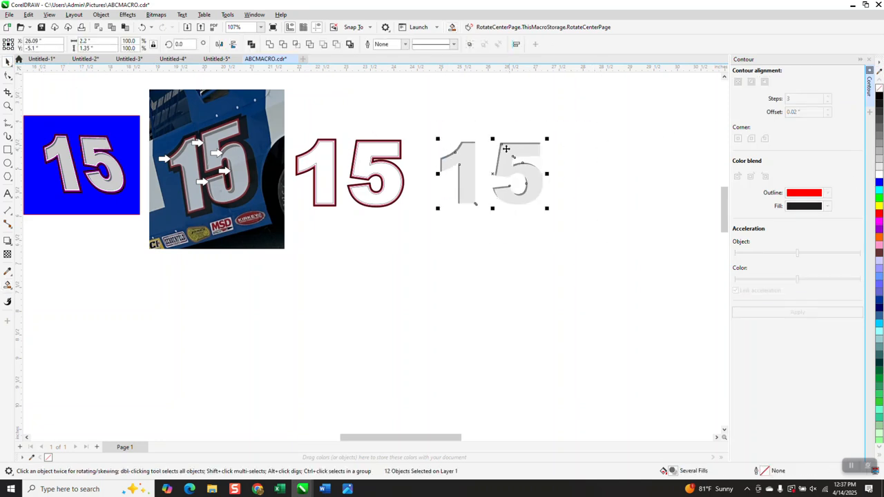
left_click_drag(435, 127, 588, 241)
key("Left")
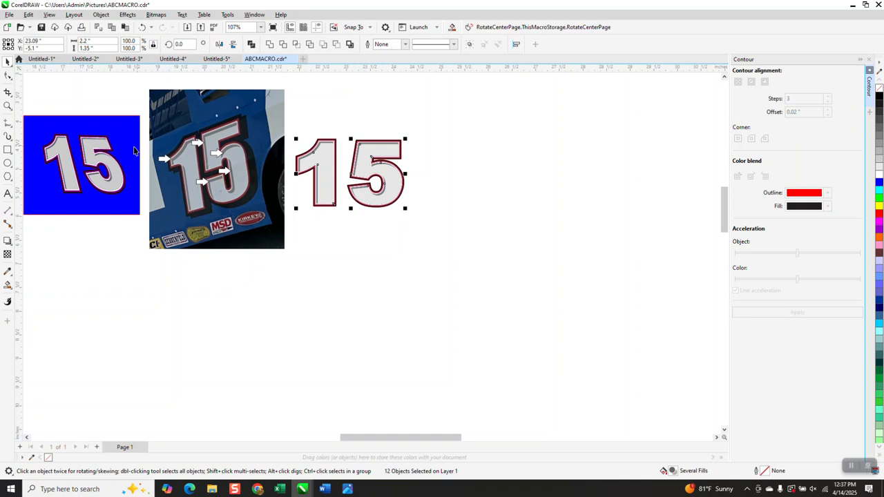
Zoom in to compare the number's shadow and outline layers with the reference photo
left_click(9, 106)
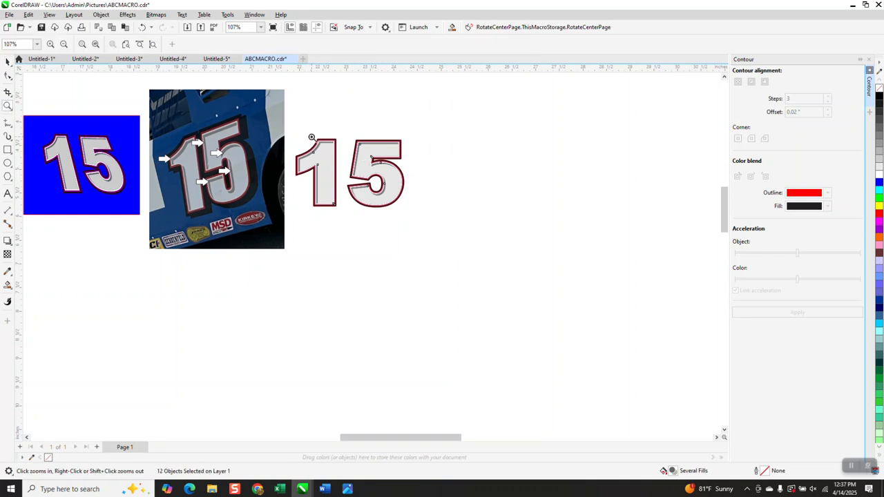
left_click_drag(311, 137, 361, 165)
right_click(353, 157)
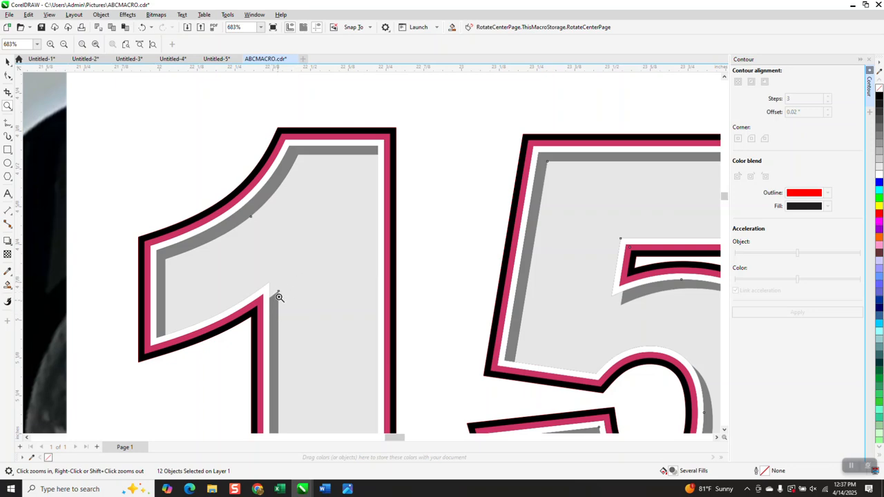
scroll(308, 285, "down", 4)
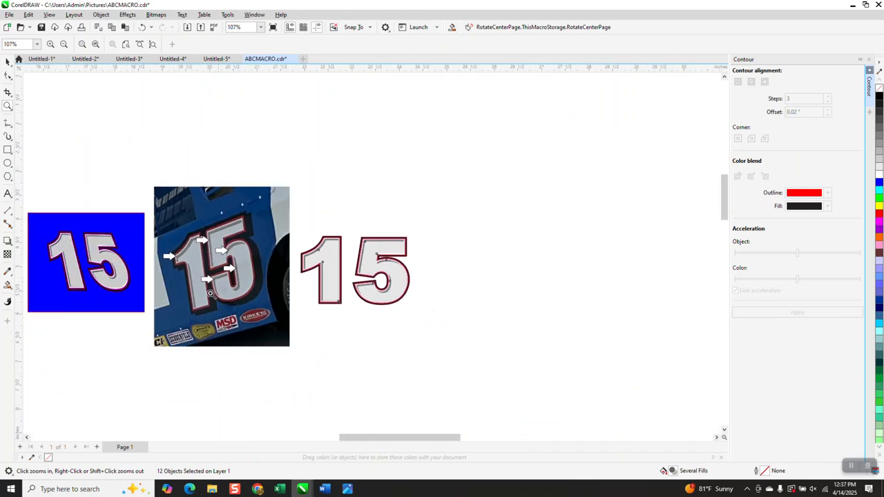
left_click_drag(175, 257, 190, 274)
scroll(209, 255, "down", 1)
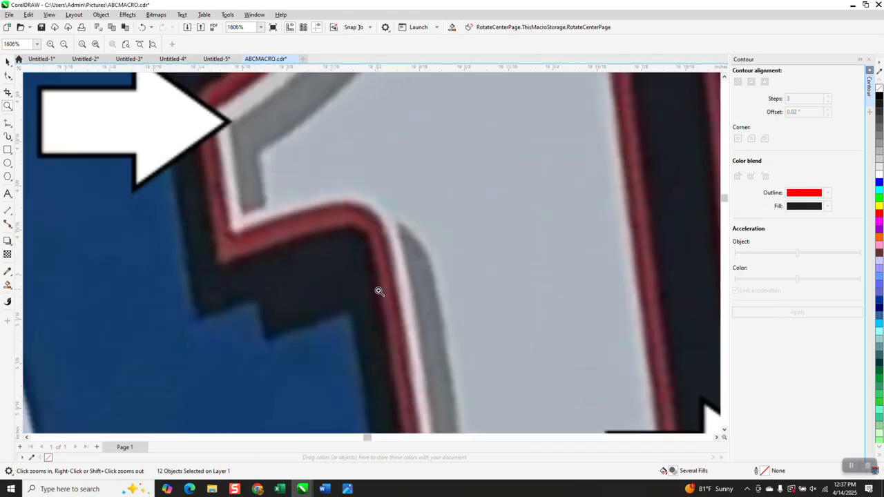
Draw a rectangle around the 15 and fill it blue
scroll(383, 232, "down", 5)
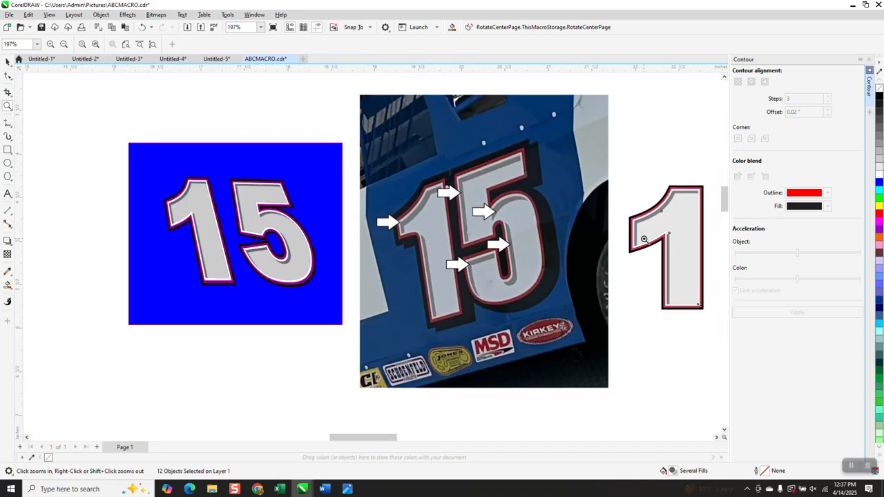
left_click_drag(653, 232, 681, 247)
scroll(415, 167, "down", 3)
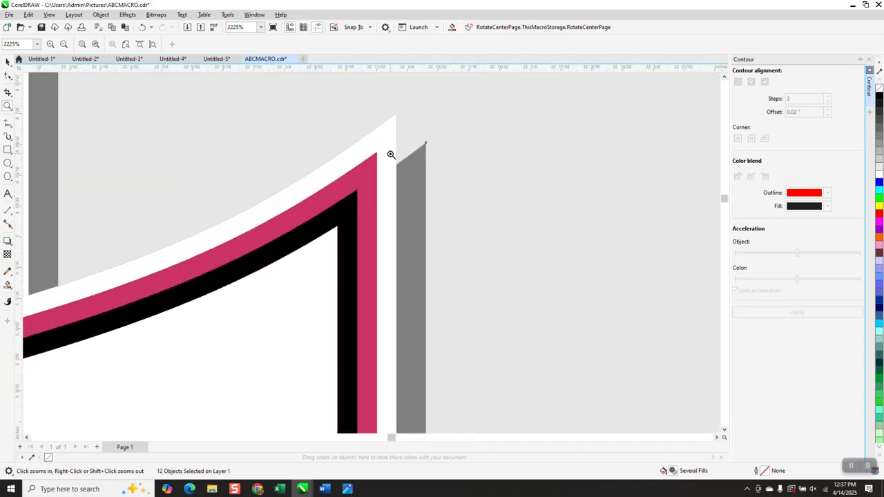
scroll(402, 141, "down", 3)
left_click(8, 150)
scroll(464, 271, "down", 1)
mouse_move(376, 118)
left_mouse_down()
mouse_move(537, 264)
mouse_move(577, 275)
left_mouse_up()
left_click(879, 182)
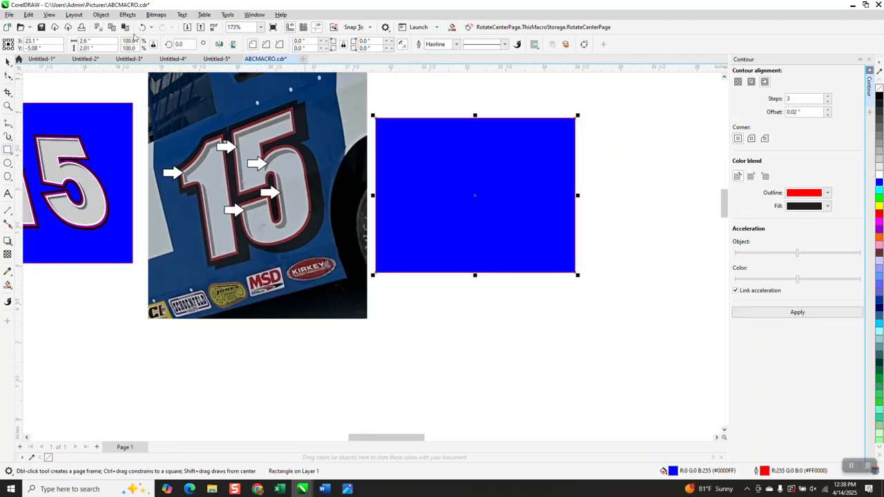
Send the blue rectangle to the back of the page behind the number
left_click(74, 15)
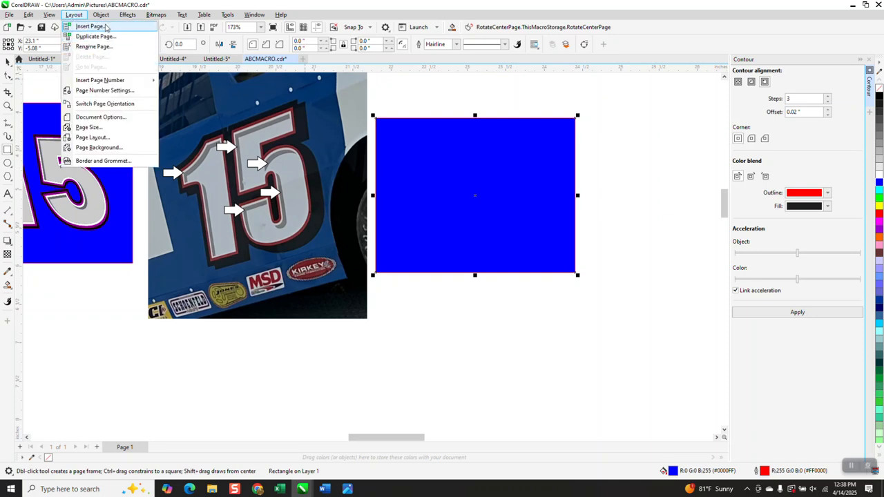
mouse_move(112, 17)
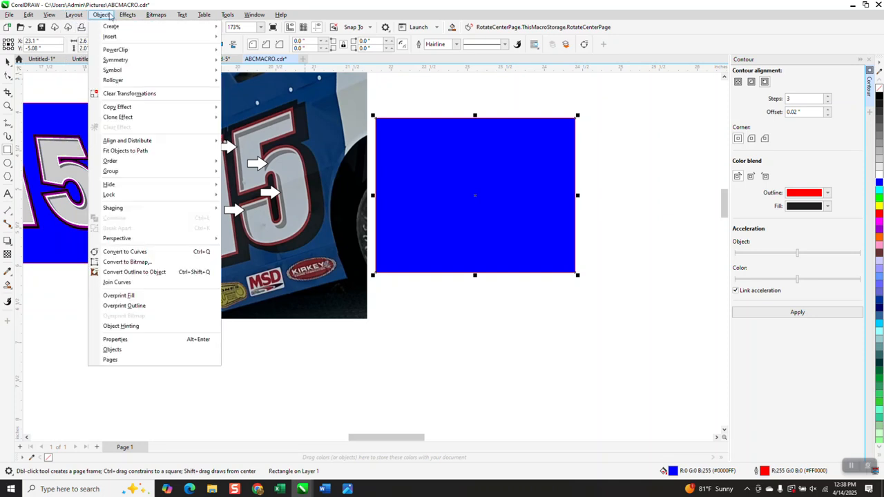
mouse_move(207, 161)
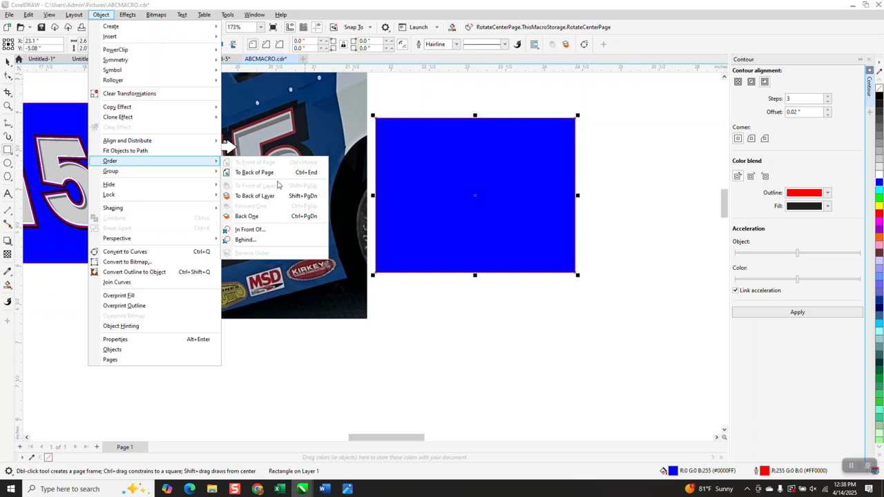
left_click(273, 172)
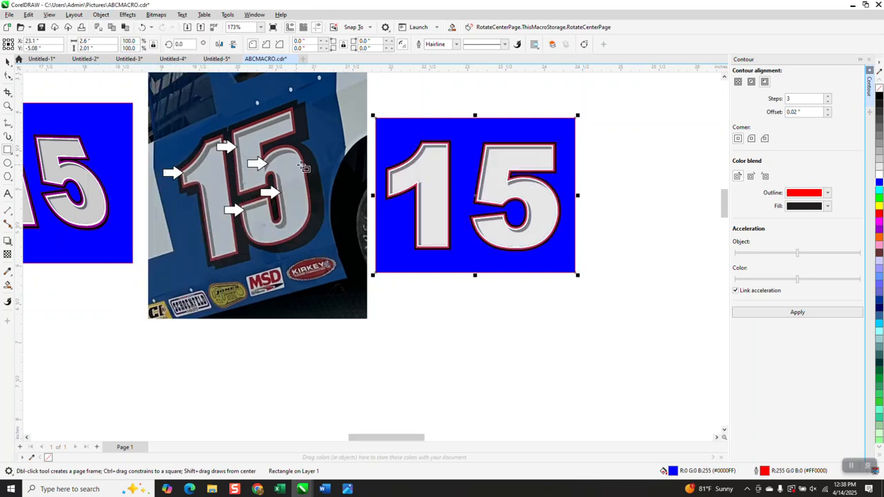
Select the grouped 15 and apply Add Perspective to it
left_click(8, 105)
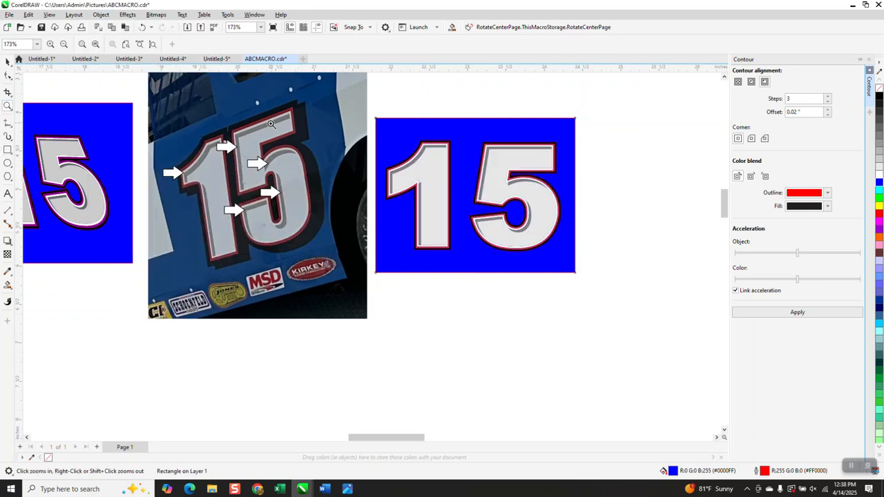
left_click_drag(374, 136, 645, 283)
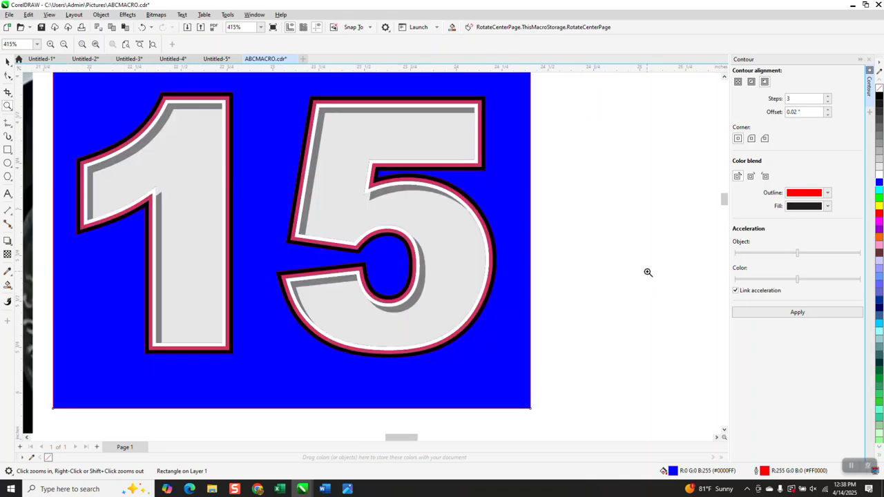
right_click(636, 256)
left_click(7, 60)
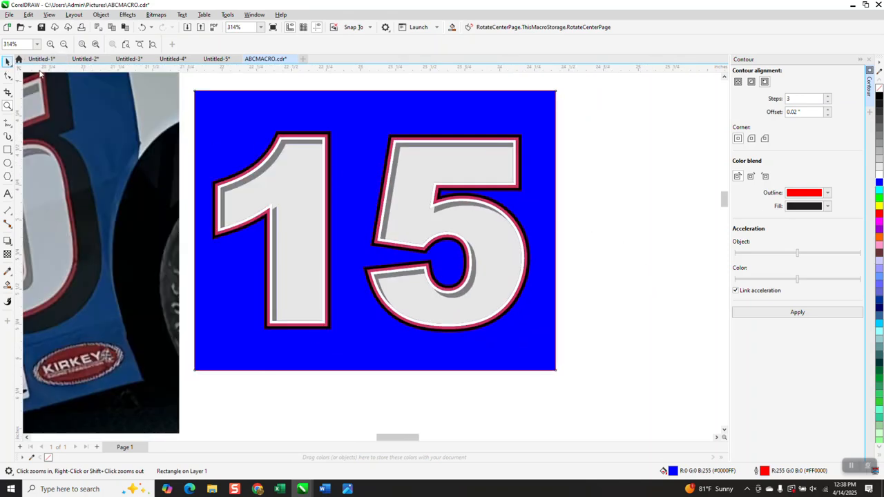
scroll(196, 84, "down", 1)
left_click_drag(208, 84, 473, 293)
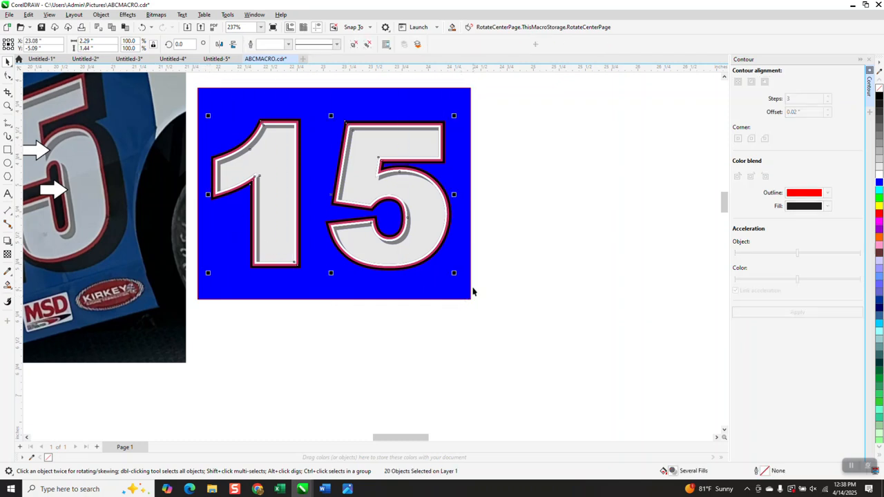
left_click(101, 14)
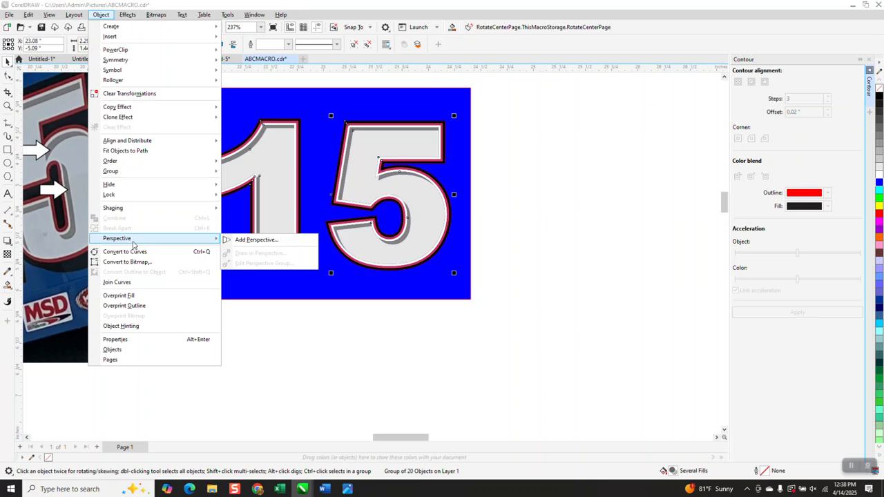
left_click(241, 248)
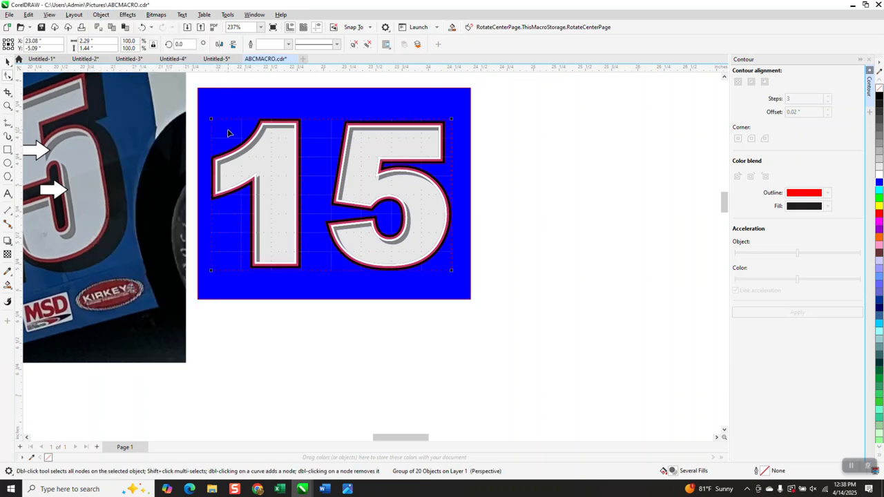
Move the blue rectangle aside and pull the 15's top perspective corners up and left to slant the number like the reference
left_click(7, 61)
left_click_drag(269, 91, 696, 204)
left_click(442, 166)
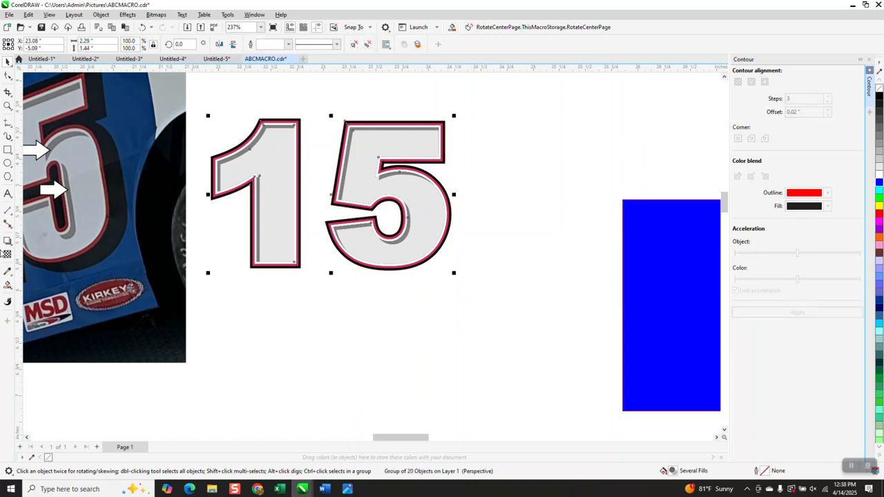
left_click(101, 14)
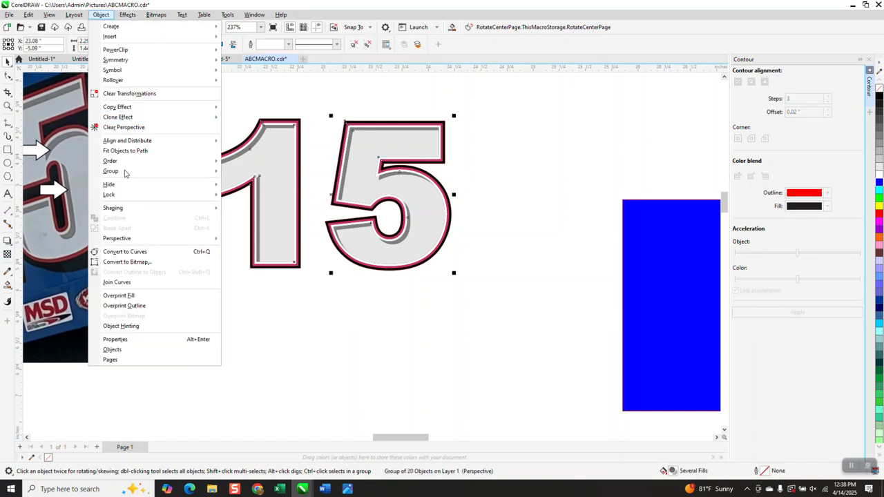
mouse_move(129, 240)
left_click(245, 238)
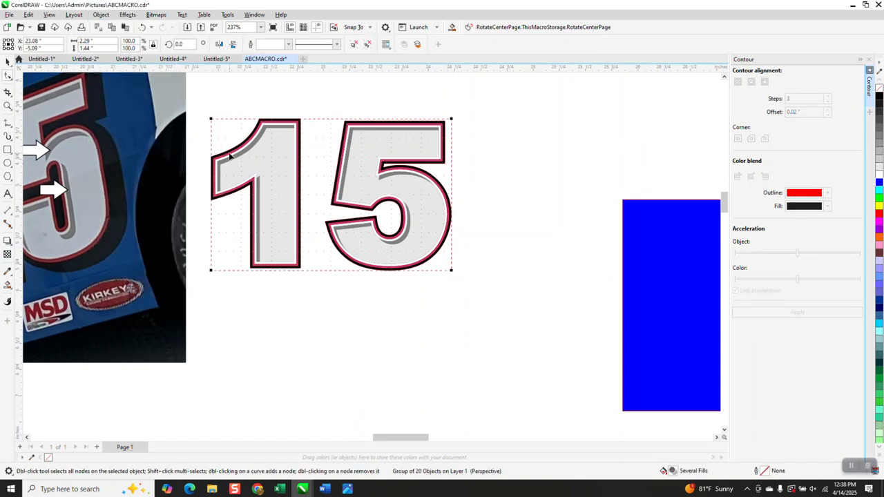
left_click_drag(210, 120, 198, 98)
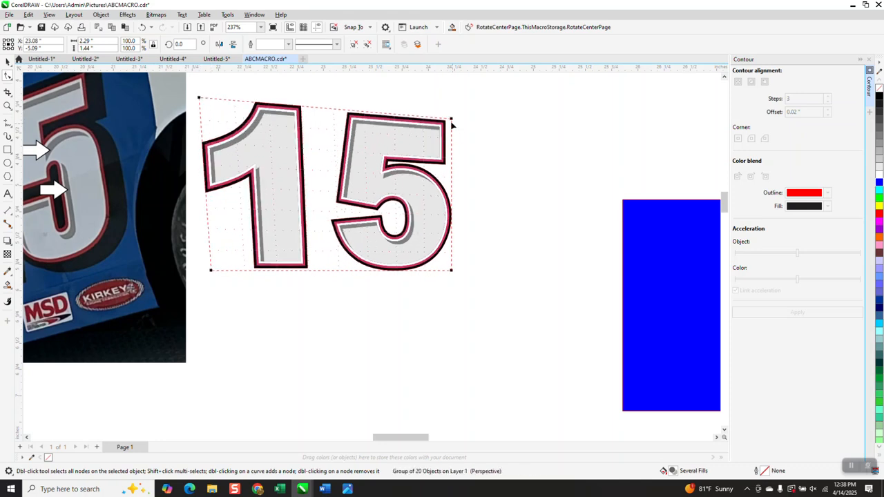
left_click_drag(451, 119, 374, 90)
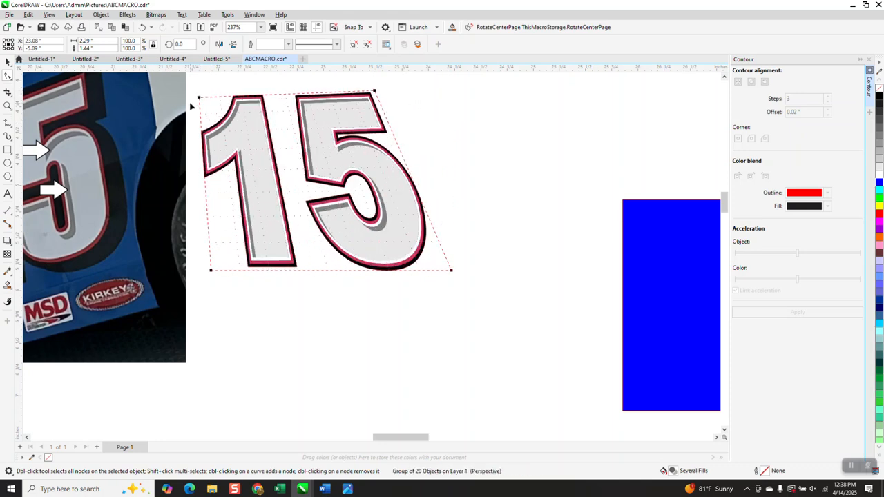
left_click_drag(197, 96, 203, 92)
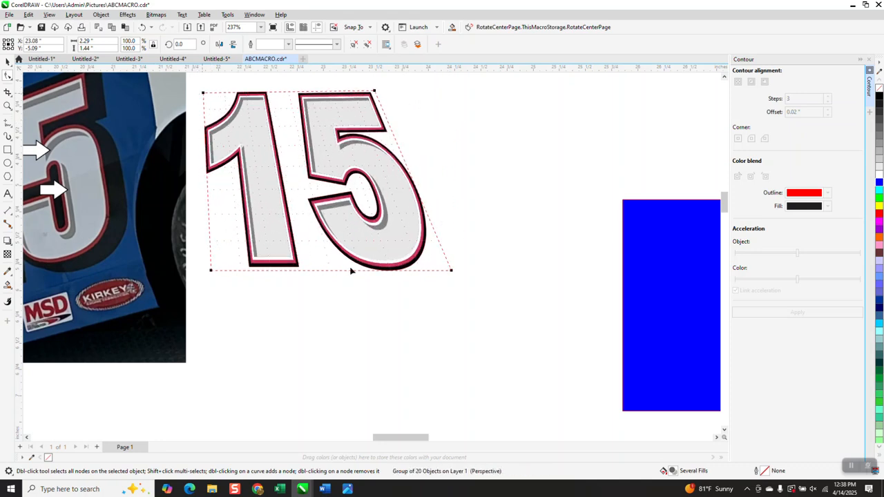
Move the blue rectangle back behind the slanted 15
scroll(480, 286, "down", 2)
left_click(8, 65)
left_click_drag(513, 295, 271, 226)
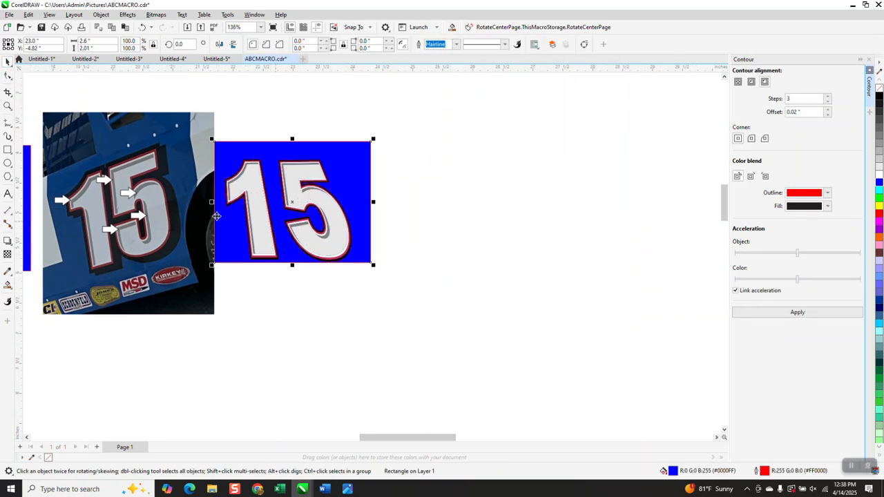
Lock the blue background rectangle
left_click(7, 106)
left_click_drag(224, 156, 433, 270)
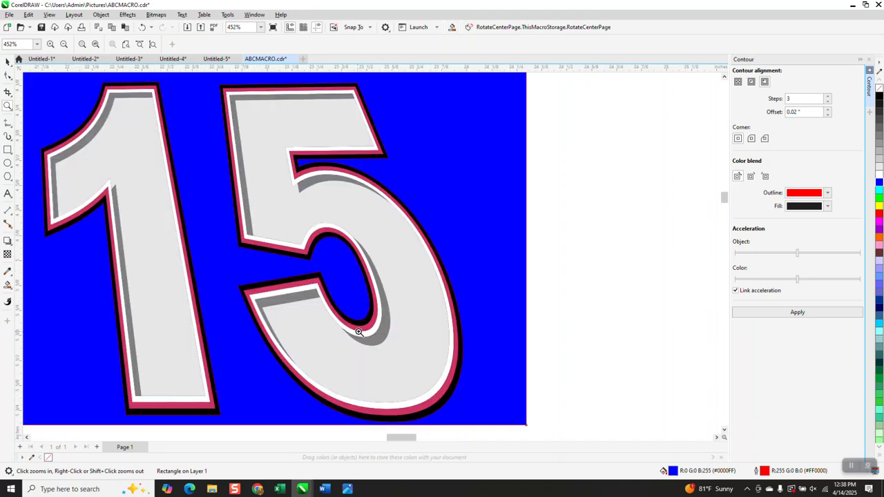
scroll(367, 218, "down", 1)
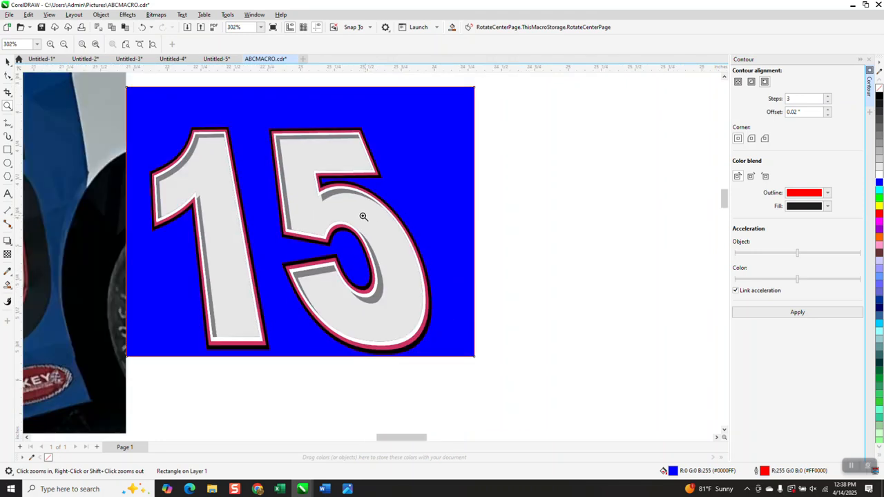
scroll(362, 221, "down", 1)
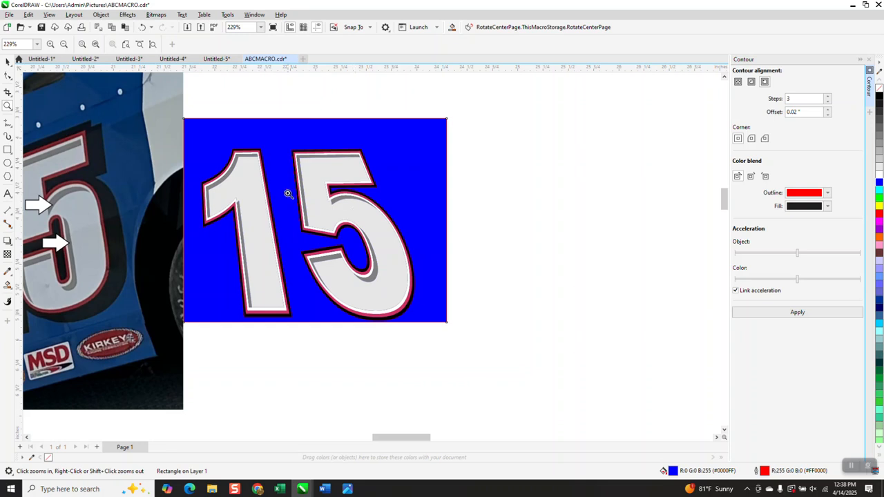
left_click(7, 62)
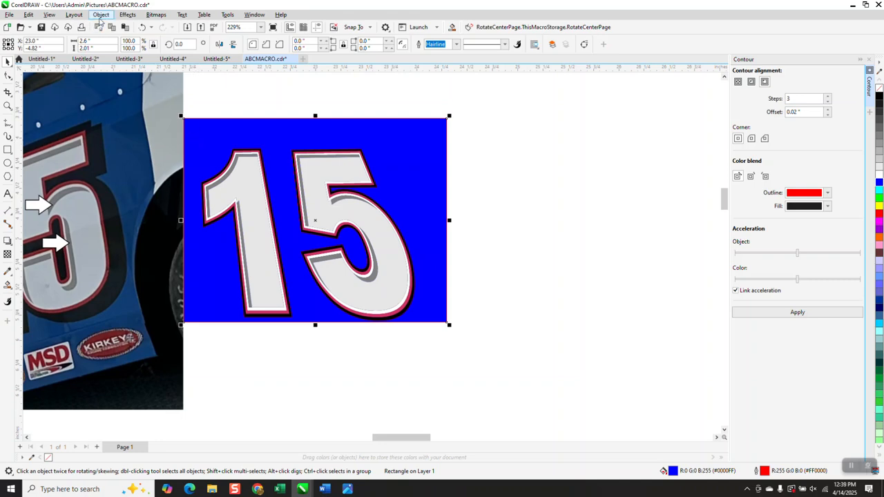
left_click(100, 15)
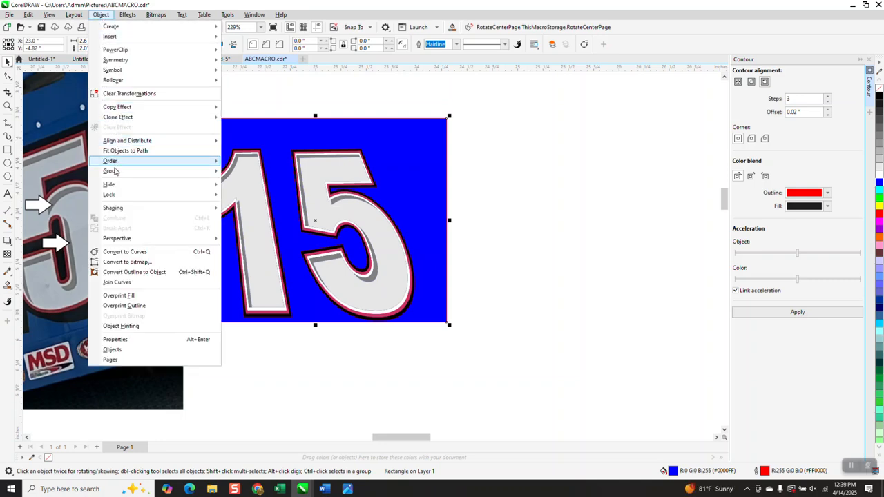
mouse_move(116, 197)
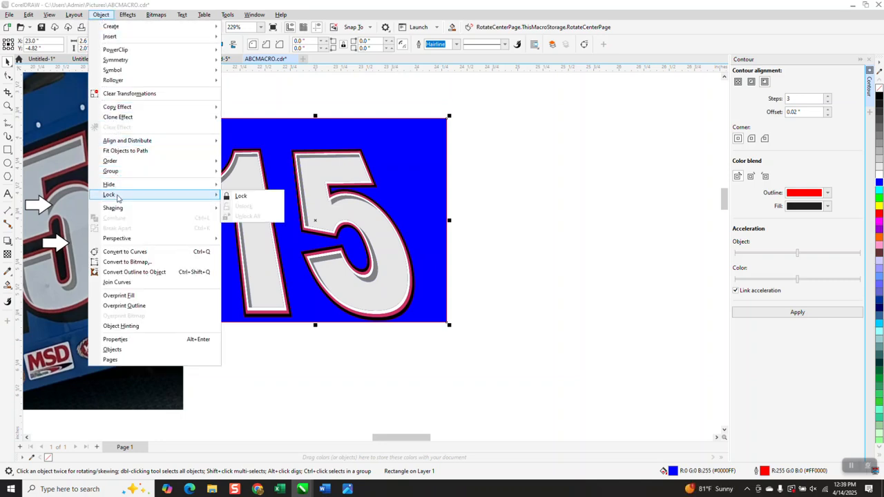
left_click(237, 196)
Select all parts of the slanted 15 and ungroup them
key("z")
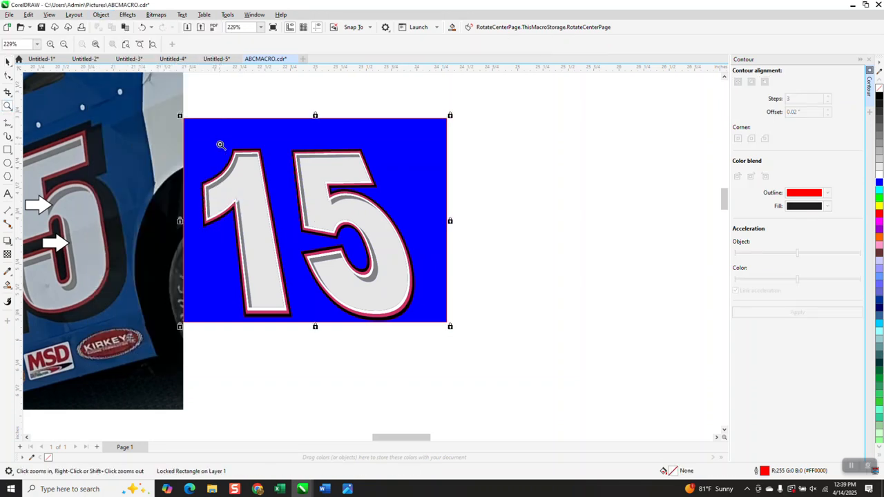
left_click(7, 62)
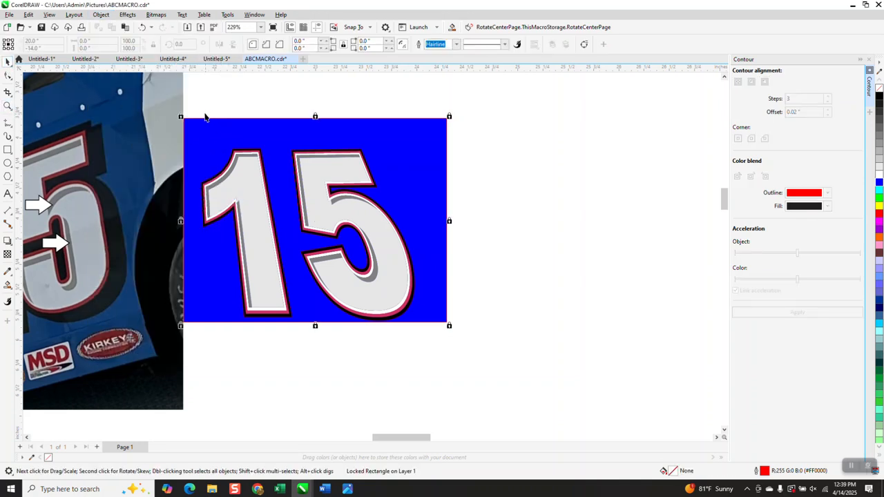
left_click_drag(194, 104, 454, 353)
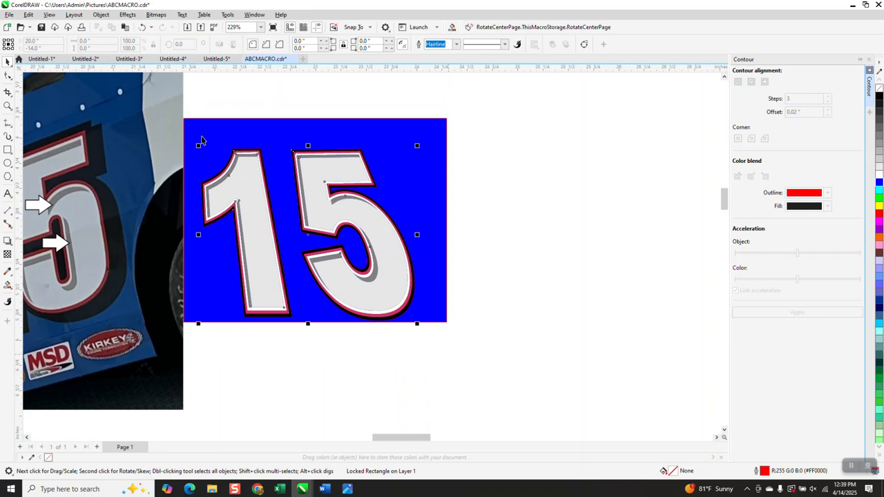
left_click(101, 15)
mouse_move(148, 172)
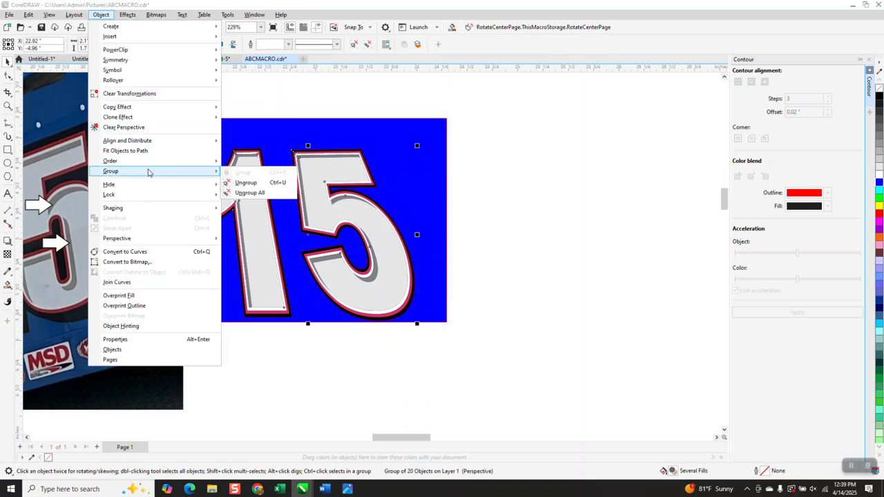
left_click(242, 183)
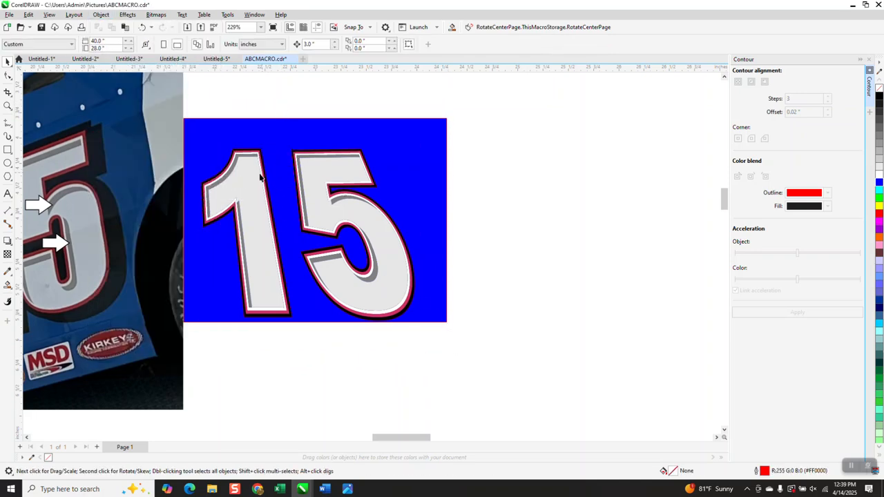
Nudge the light gray fills of the 1 and the 5 to the right, off the number
left_click(252, 184)
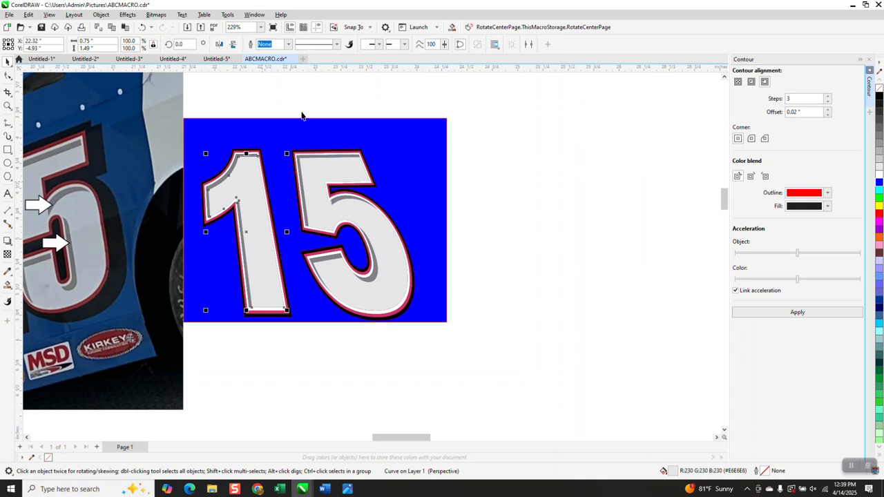
key("Right")
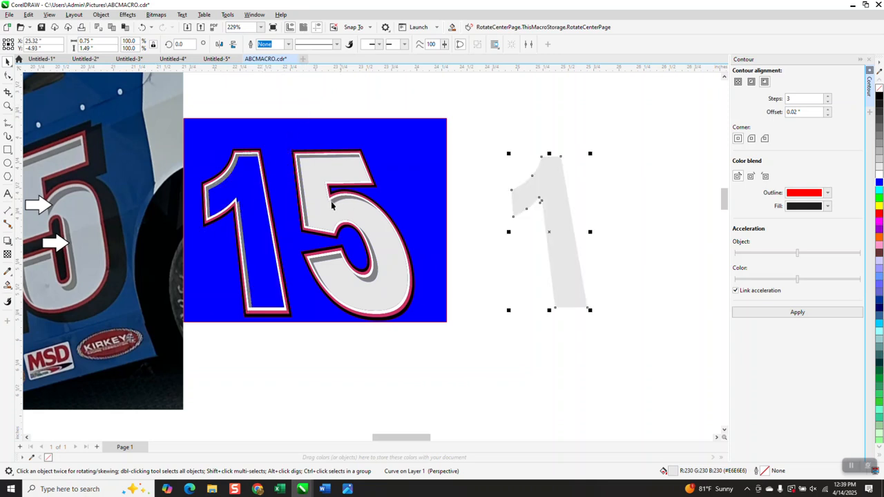
left_click(326, 198)
key("Right")
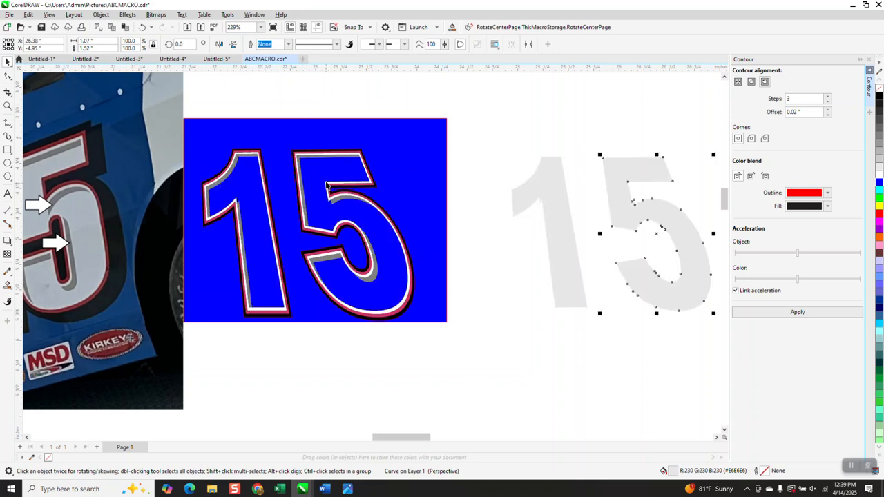
Nudge the gray shadow pieces of the 1 and the 5 to the right, off the number
left_click(307, 159)
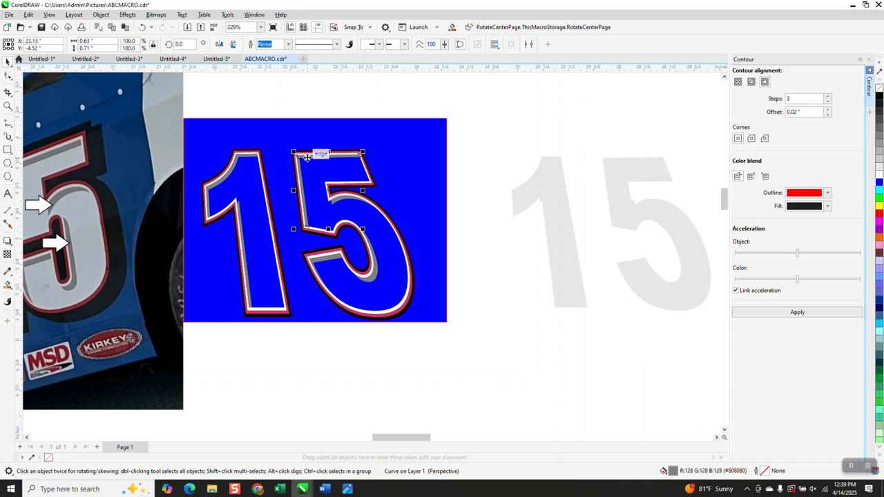
key("Right")
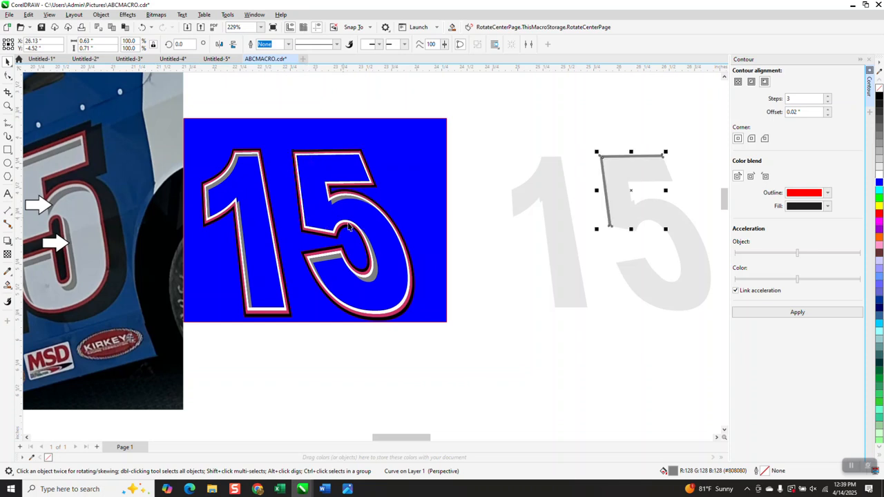
left_click(337, 260)
key("Right")
left_click(373, 275)
key("Right")
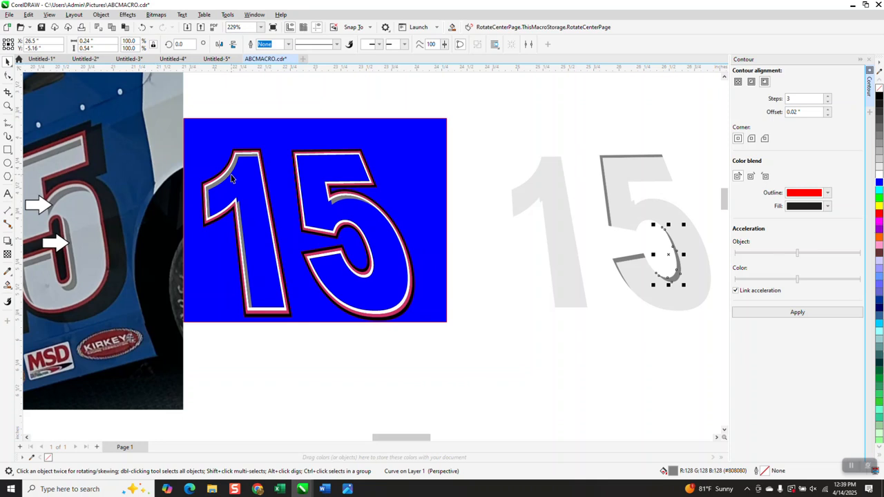
left_click(230, 175)
key("Right")
left_click(241, 228)
key("Right")
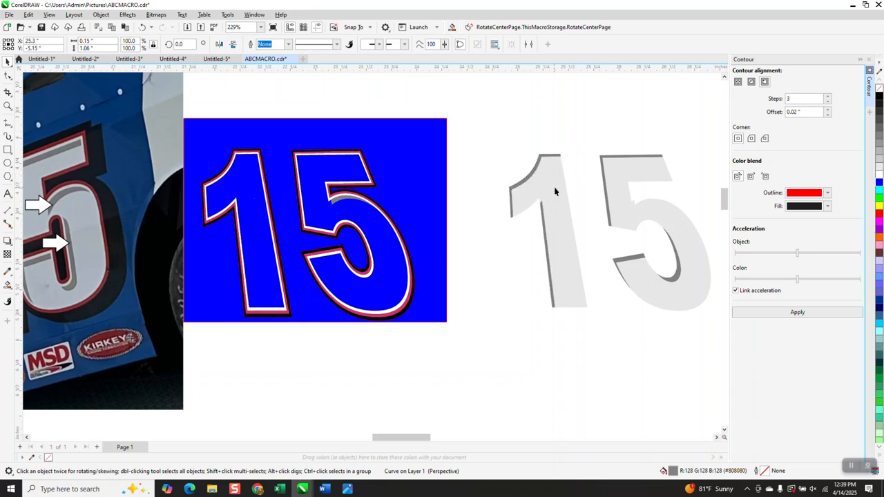
Nudge the light gray fills of the 1 and the 5 back onto the number
left_click(554, 191)
key("Left")
left_click(625, 193)
key("Left")
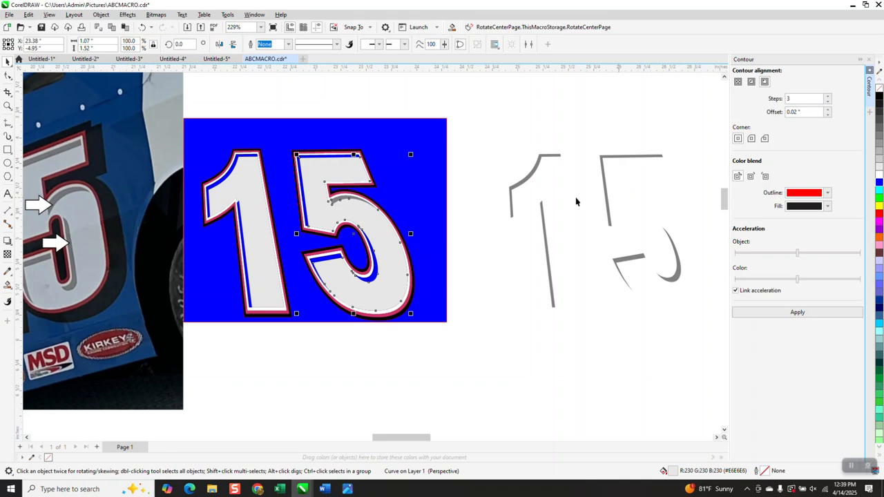
Select all the separated gray shadow pieces and group them
scroll(523, 196, "down", 1)
left_click_drag(501, 143, 708, 339)
left_click(100, 14)
mouse_move(130, 172)
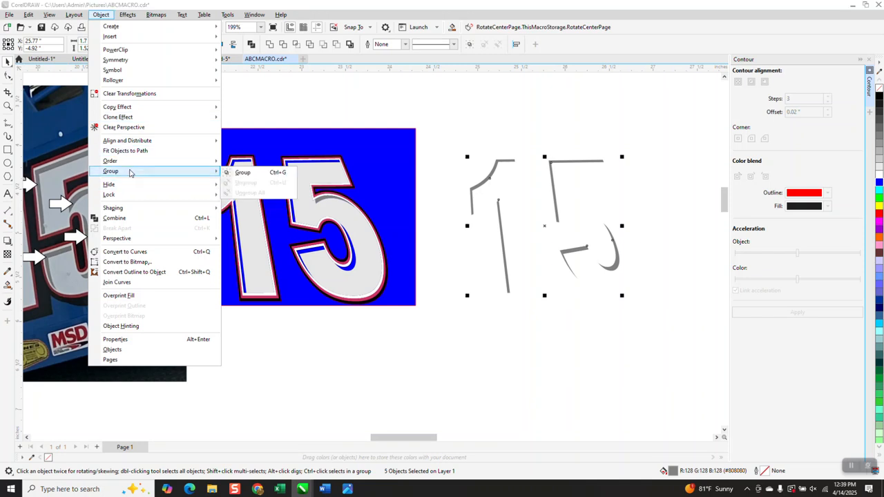
left_click(226, 174)
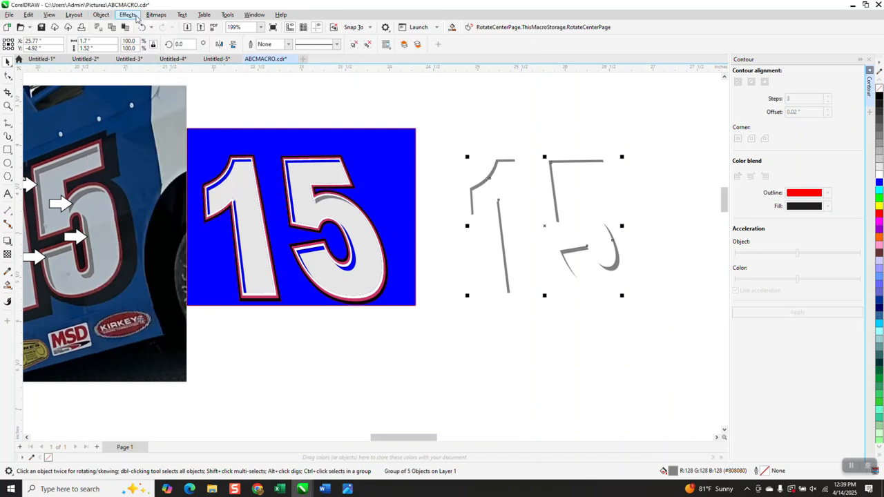
Apply a Gaussian Blur with a 2.1 pixel radius to the shadow group
left_click(128, 14)
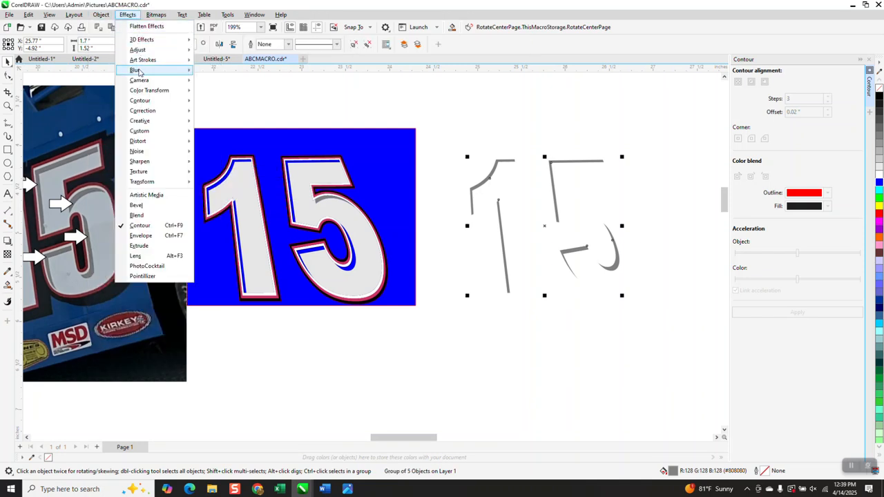
mouse_move(138, 71)
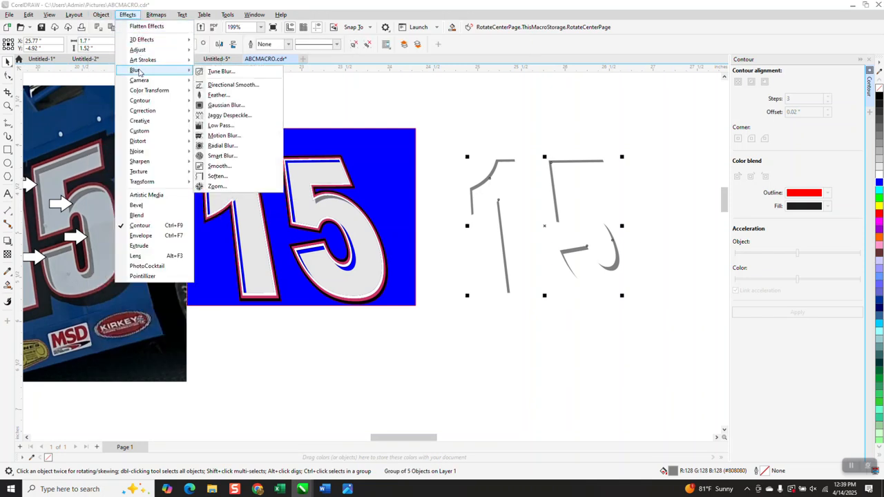
left_click(217, 105)
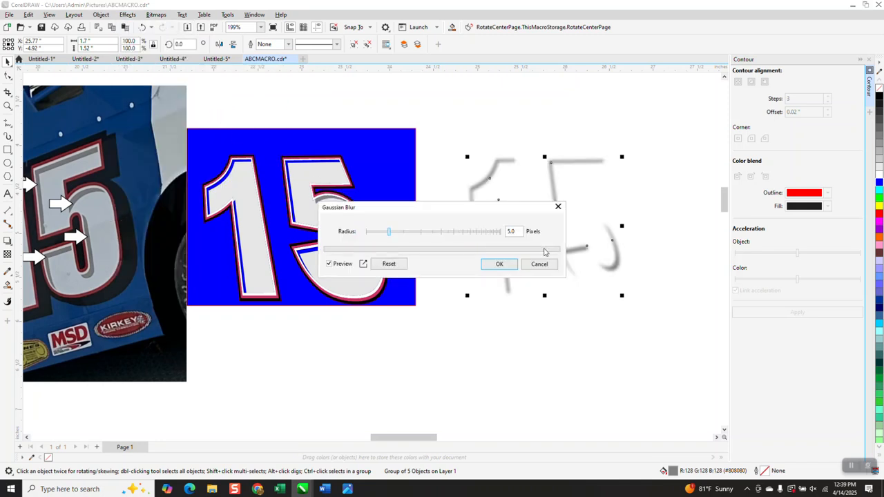
left_click_drag(541, 211, 707, 287)
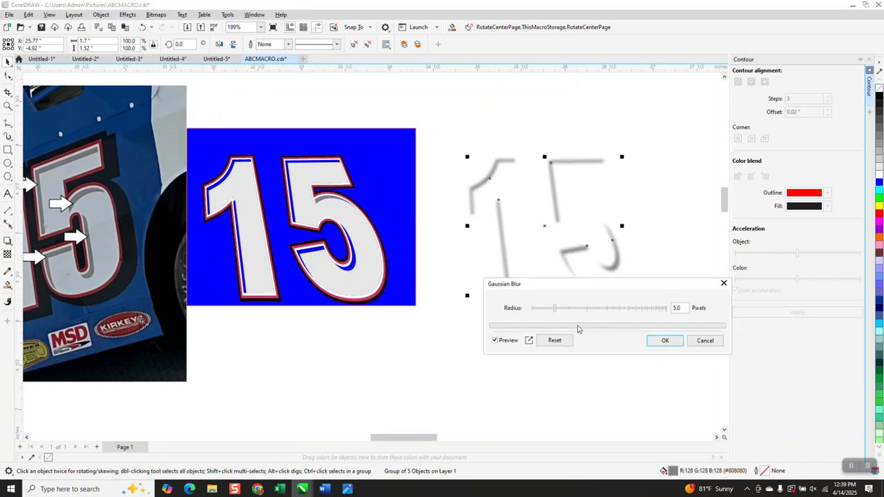
left_click_drag(556, 312, 545, 312)
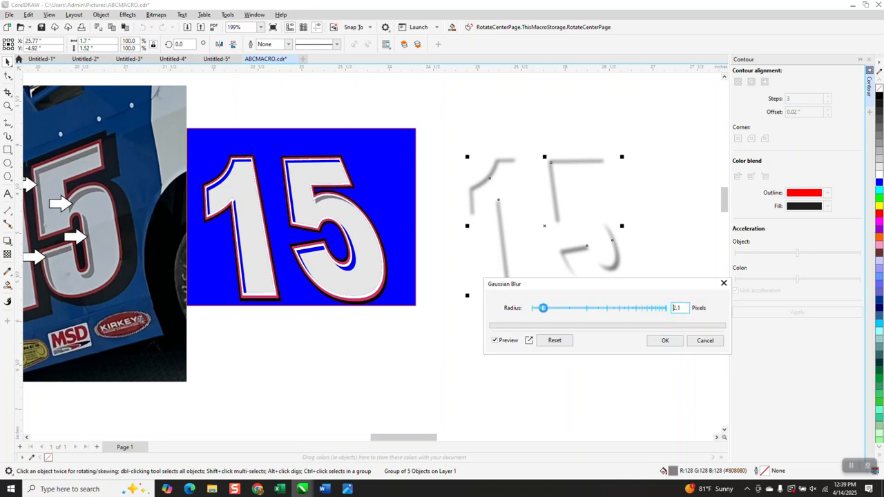
left_click(667, 341)
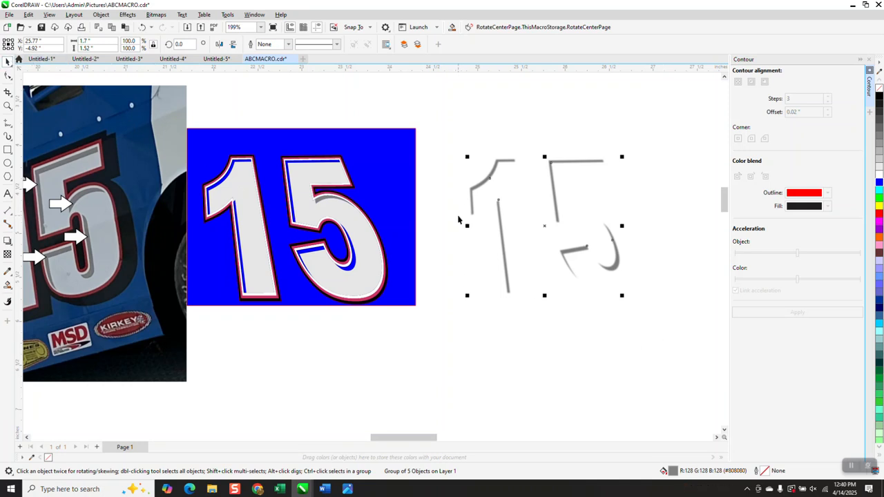
Try nudging the blurred shadow group onto the number, then undo the move
key("Left")
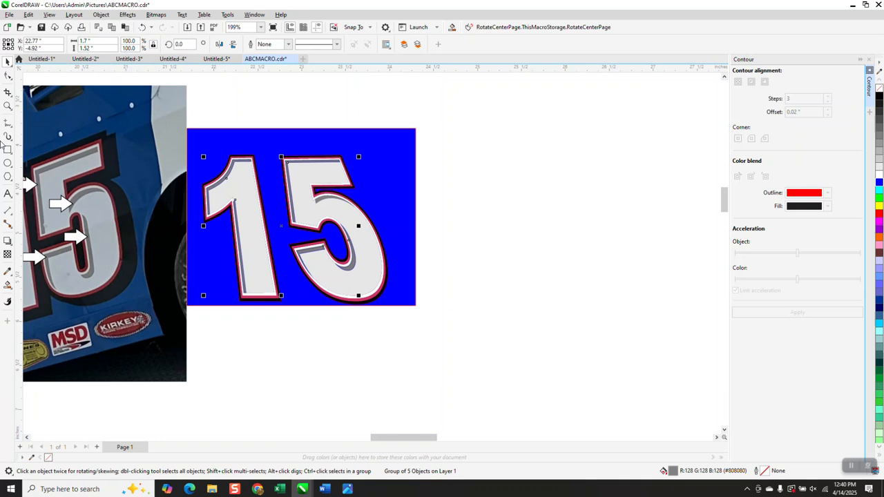
left_click(8, 105)
left_click_drag(221, 155, 255, 182)
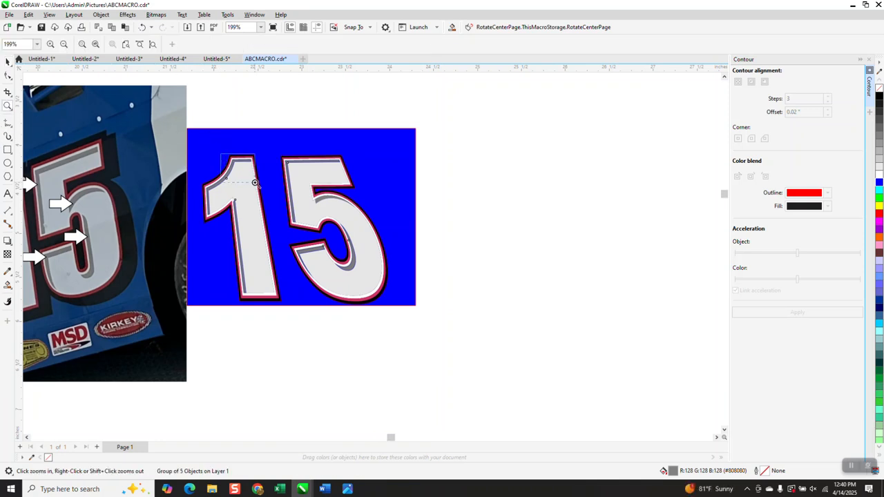
scroll(310, 204, "down", 2)
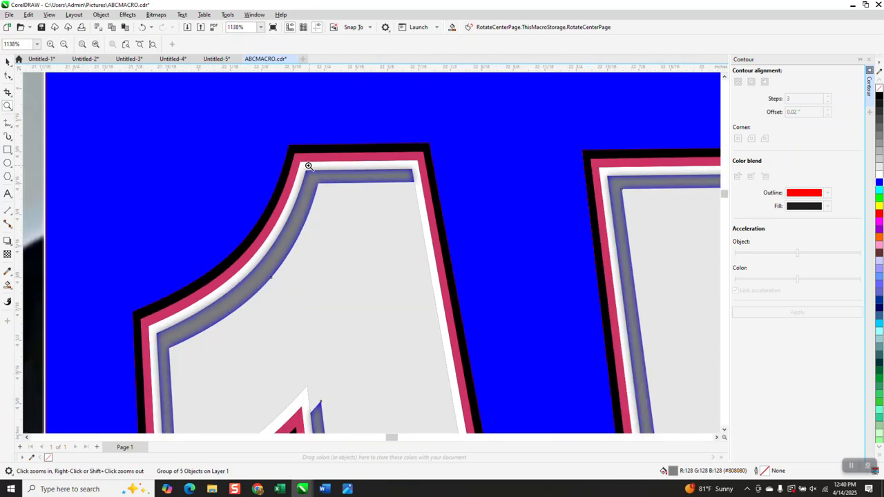
left_click(142, 27)
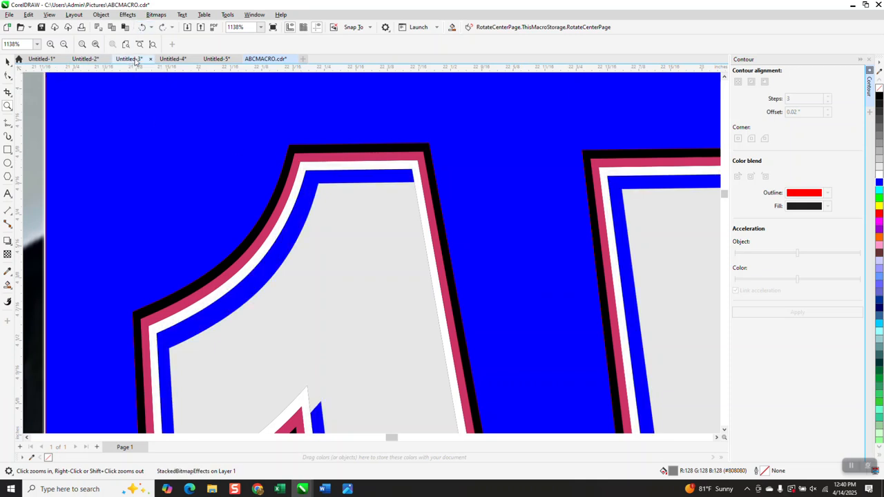
Delete the light gray fills of the 1 and the 5 and the leftover shadow piece on the 5
left_click(7, 61)
scroll(278, 135, "down", 2)
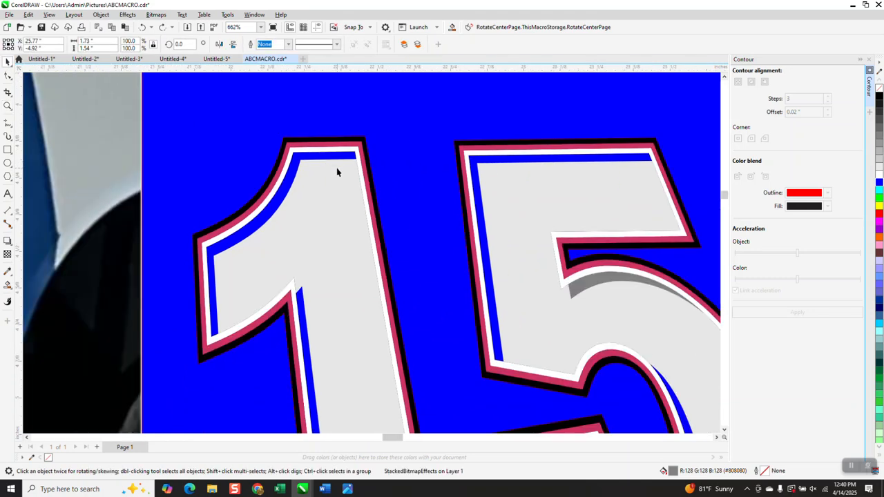
left_click(332, 203)
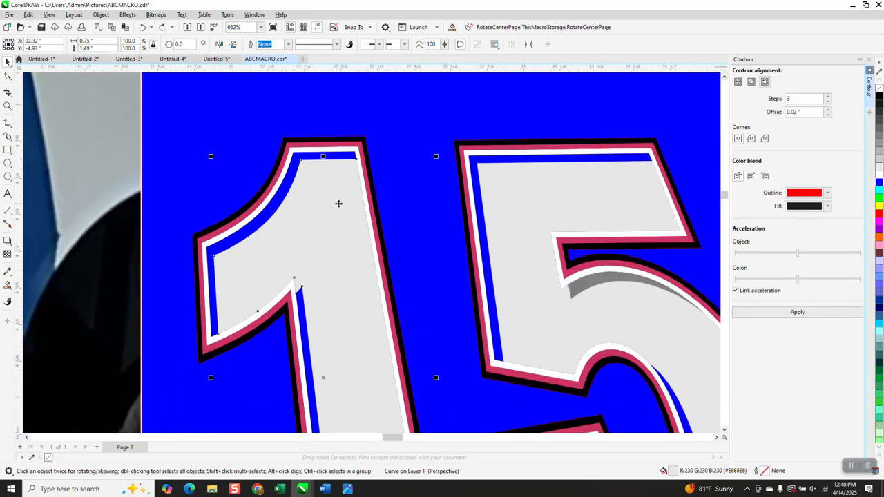
key("Delete")
left_click(501, 206)
key("Delete")
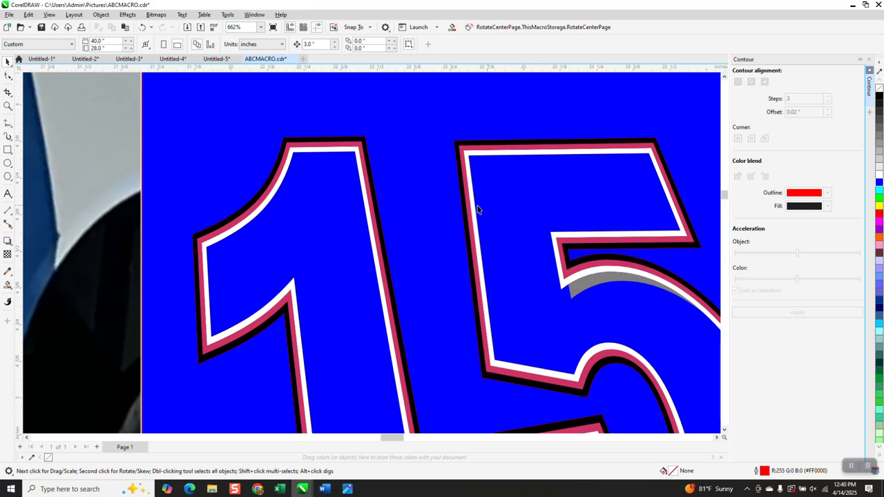
scroll(479, 205, "down", 2)
left_click(542, 253)
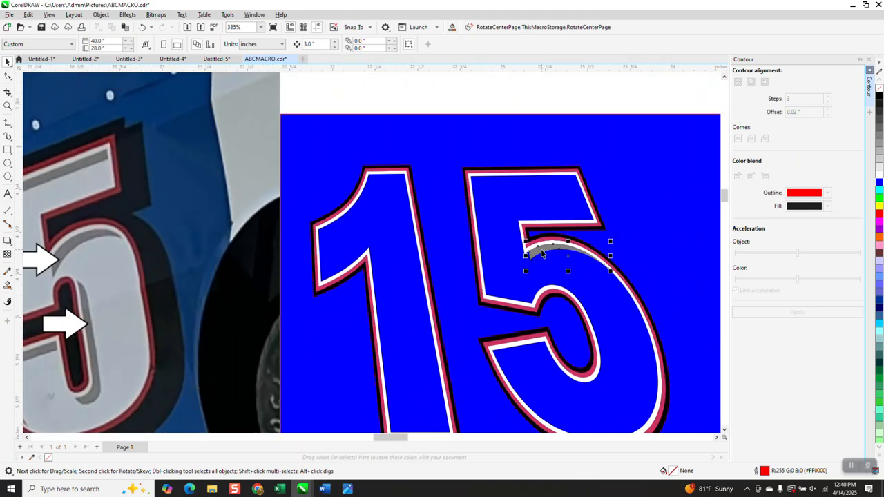
key("Delete")
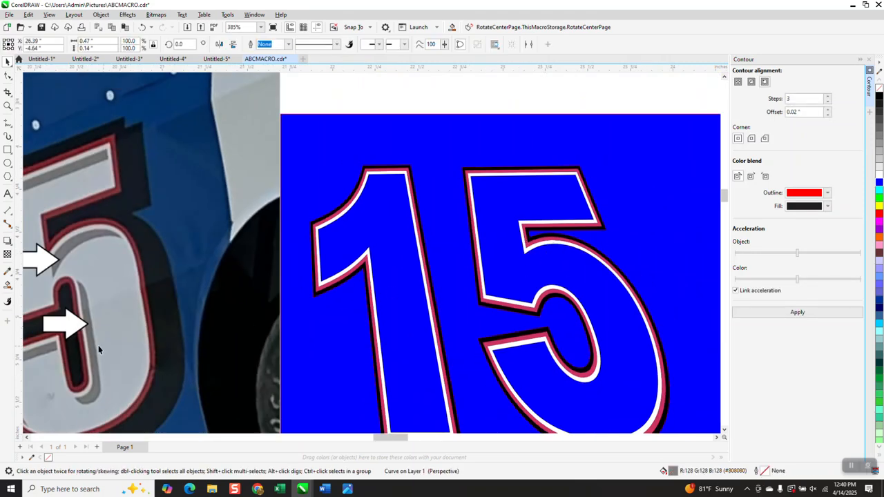
Refill the insides of the 1 and the 5 with light gray using the Smart Fill tool
left_click(8, 285)
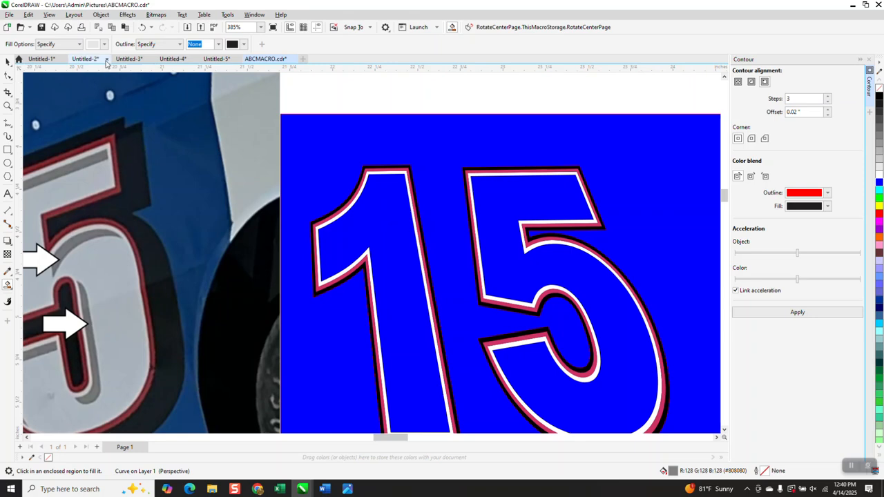
left_click(387, 234)
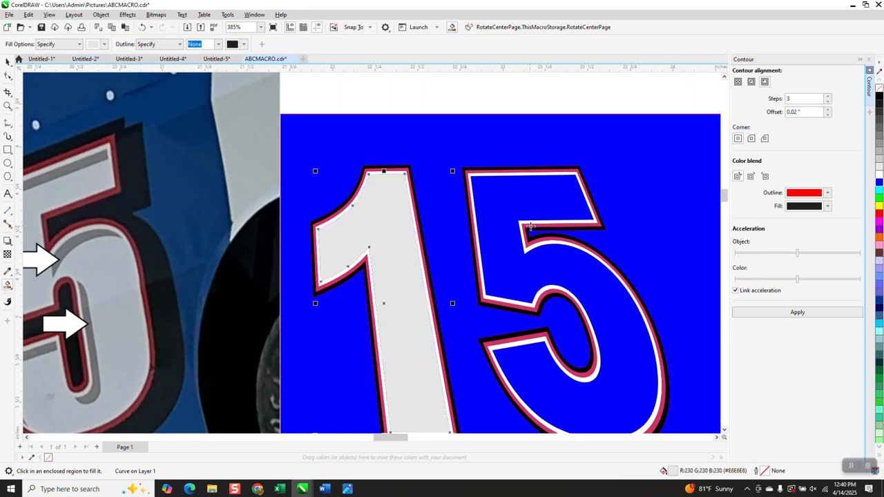
left_click(521, 208)
scroll(429, 212, "down", 5)
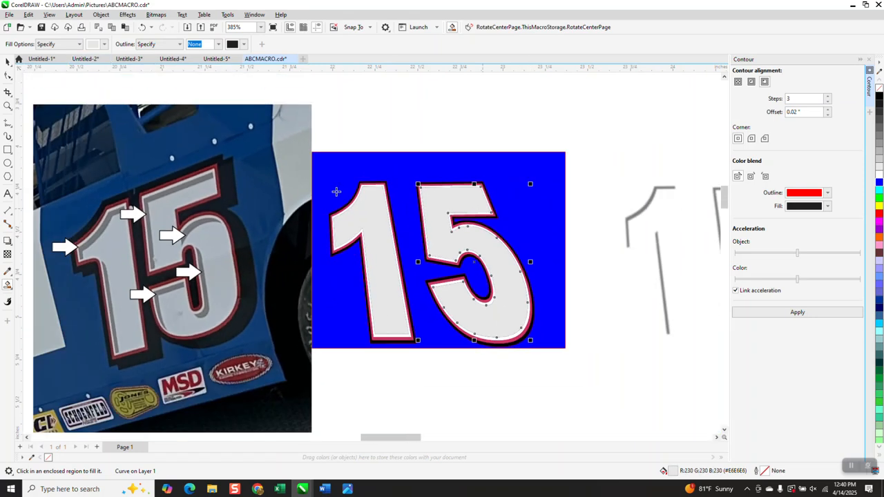
Select the blurred shadow objects beside the number and group them
left_click(10, 62)
left_click_drag(487, 160, 641, 315)
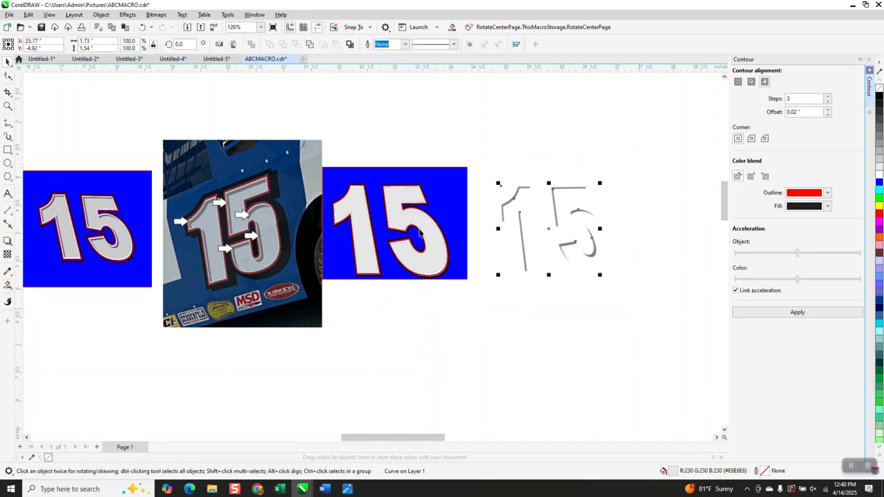
left_click(100, 14)
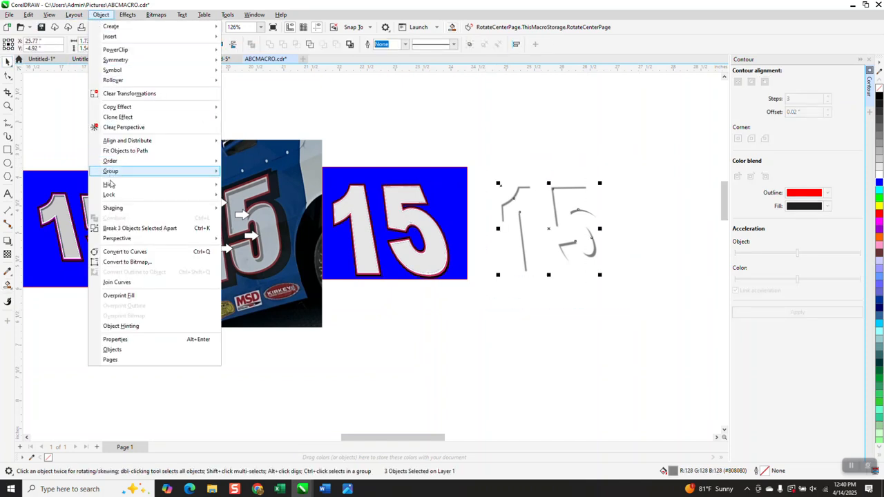
mouse_move(118, 173)
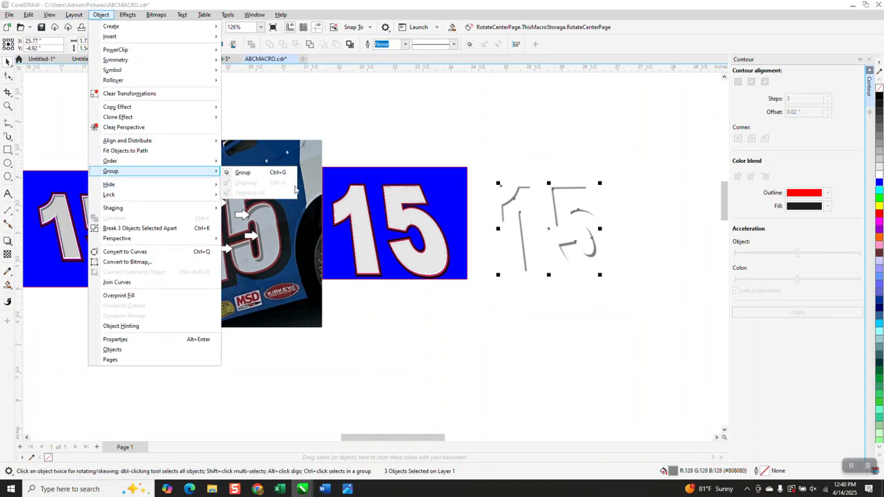
left_click(256, 178)
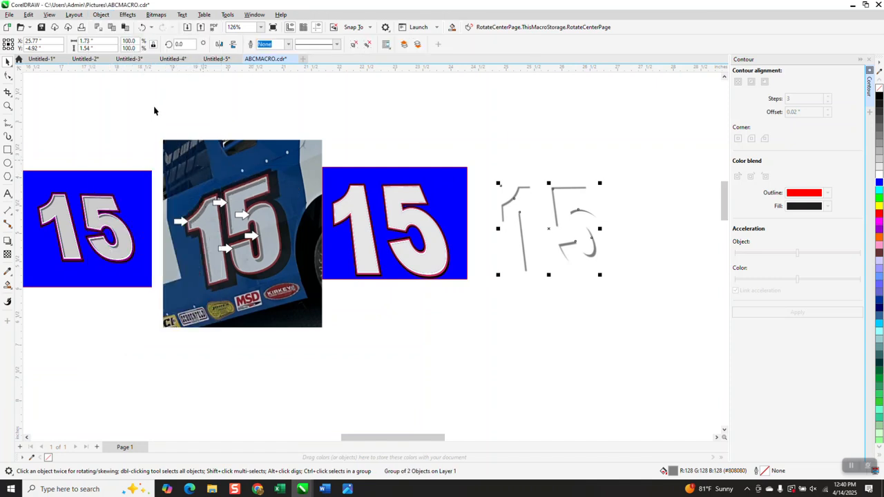
Apply a 2.1 pixel Gaussian Blur to the shadow group and nudge it onto the number
left_click(130, 16)
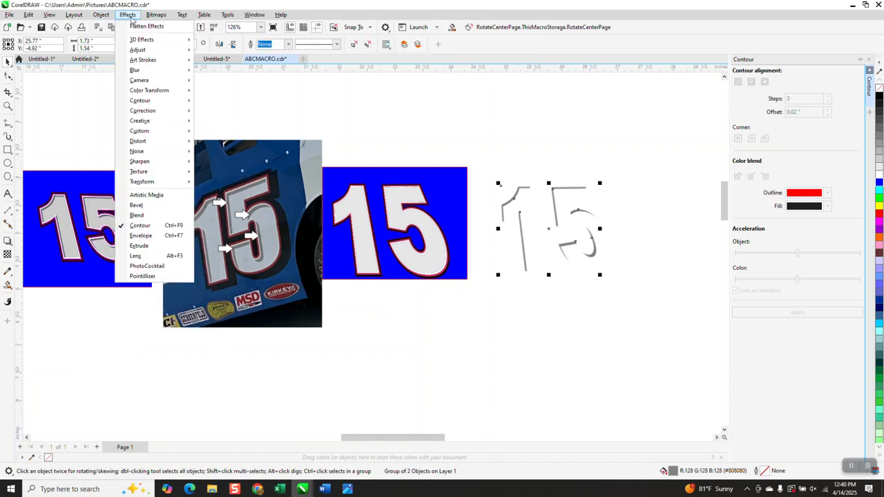
mouse_move(140, 81)
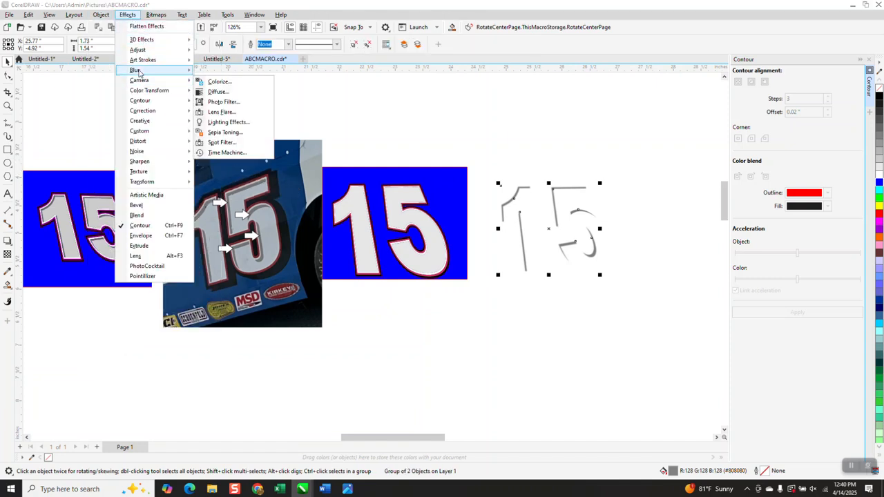
left_click(222, 110)
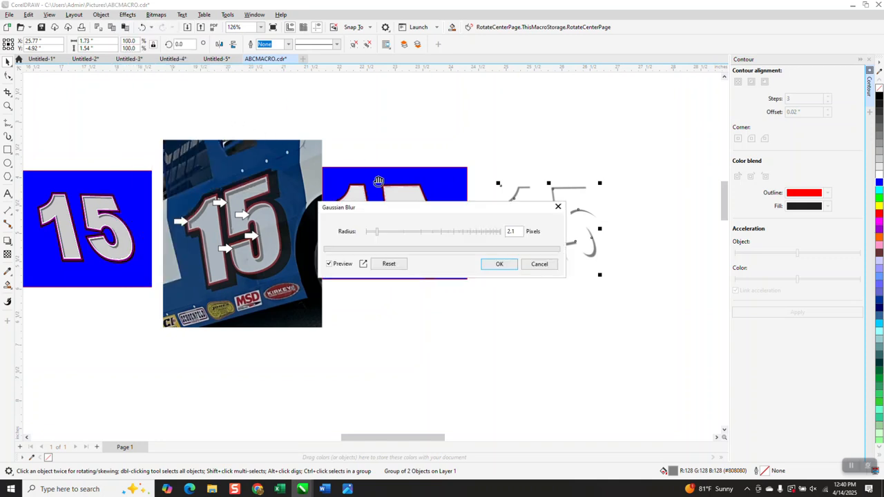
left_click_drag(460, 214, 639, 295)
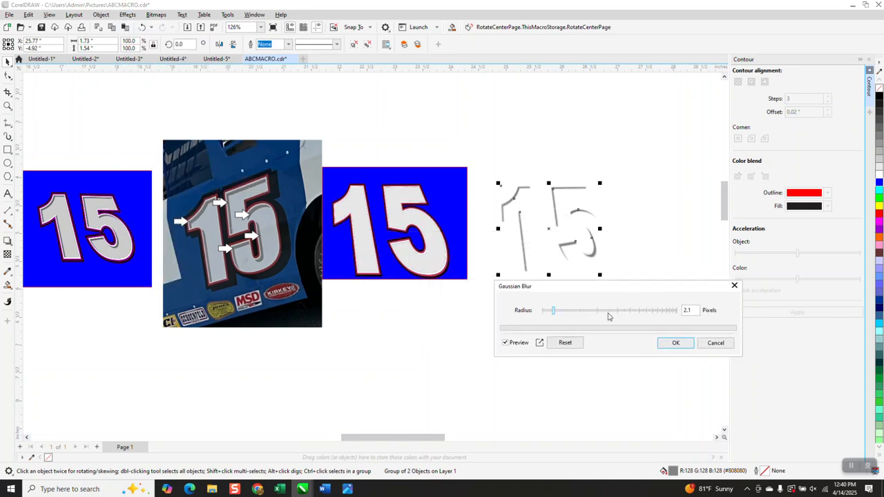
left_click(675, 345)
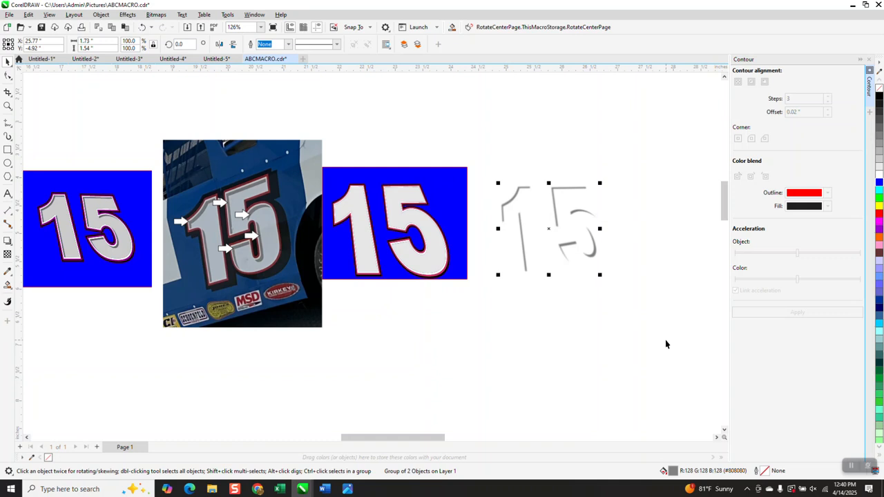
key("Left")
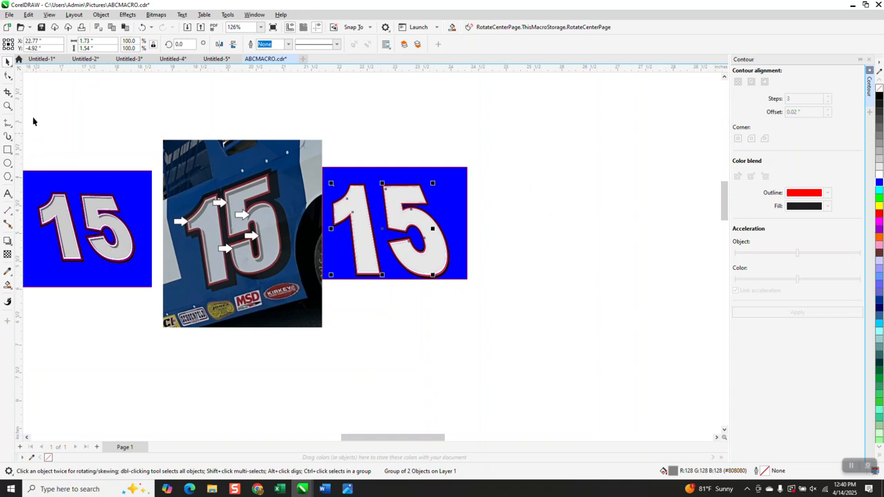
Bring the blurred shadow group to the front of the page
left_click(100, 15)
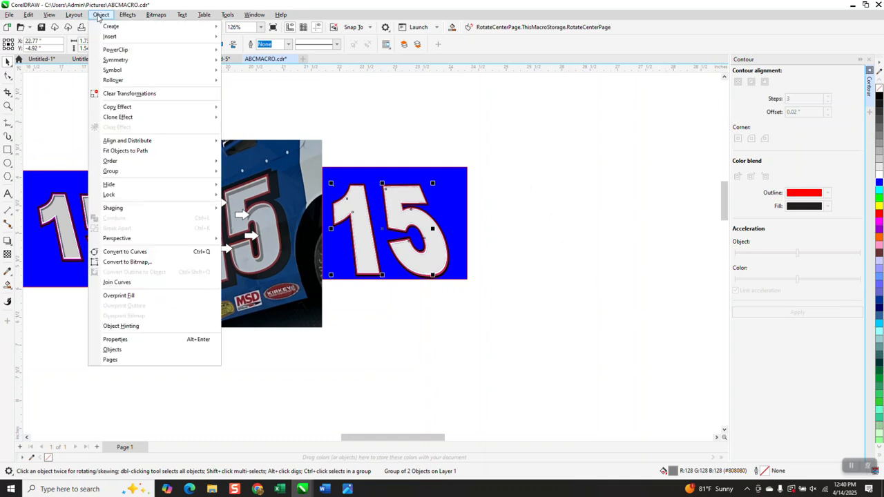
mouse_move(207, 161)
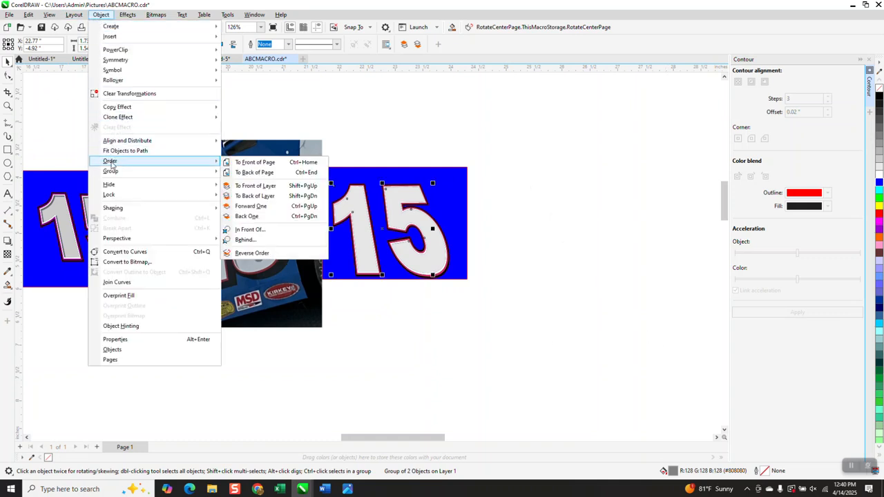
left_click(256, 163)
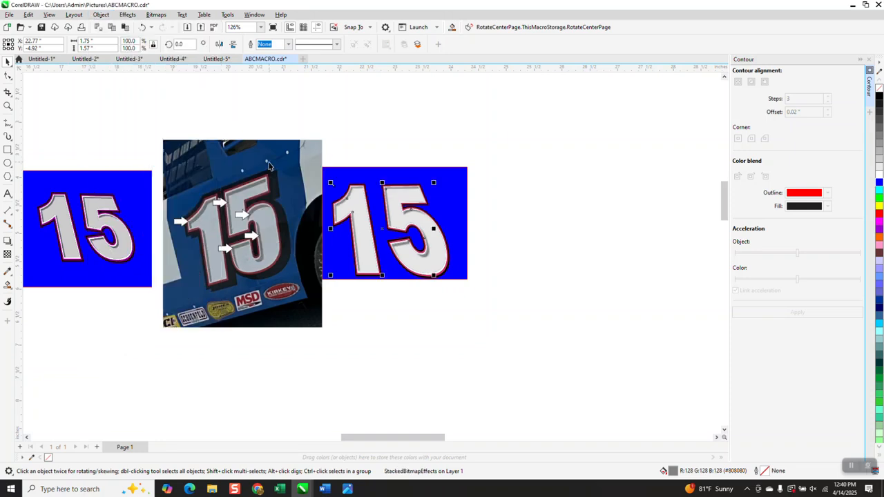
Zoom in on the recreated number and the reference photo to compare the shadows and outlines
left_click(8, 106)
left_click_drag(344, 177, 387, 207)
scroll(358, 184, "down", 4)
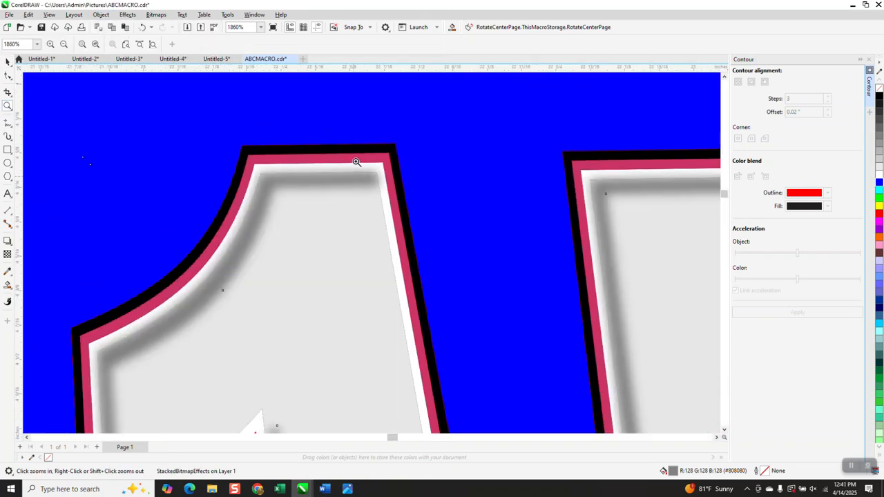
scroll(327, 177, "down", 1)
scroll(326, 189, "down", 1)
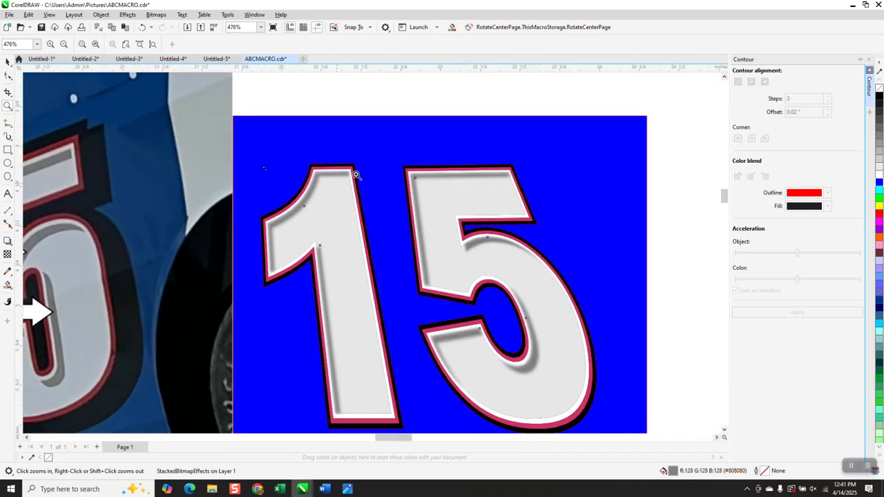
scroll(456, 306, "down", 1)
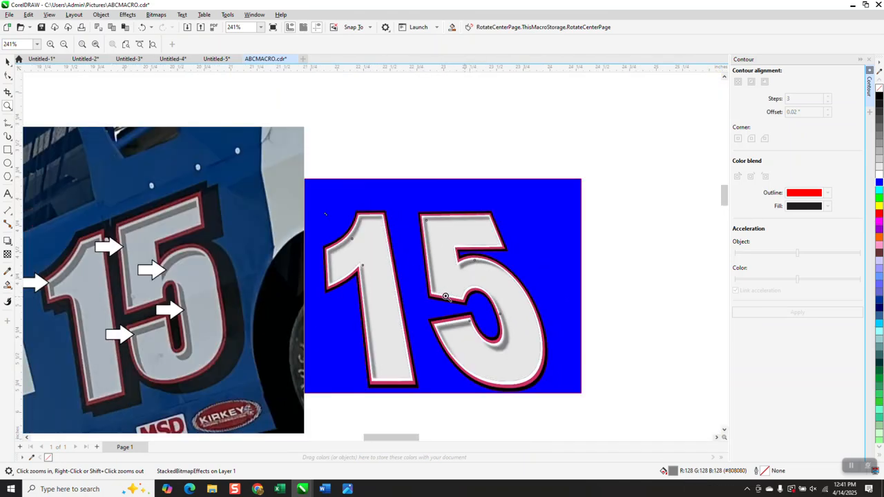
left_click_drag(130, 210, 244, 263)
scroll(244, 263, "down", 6)
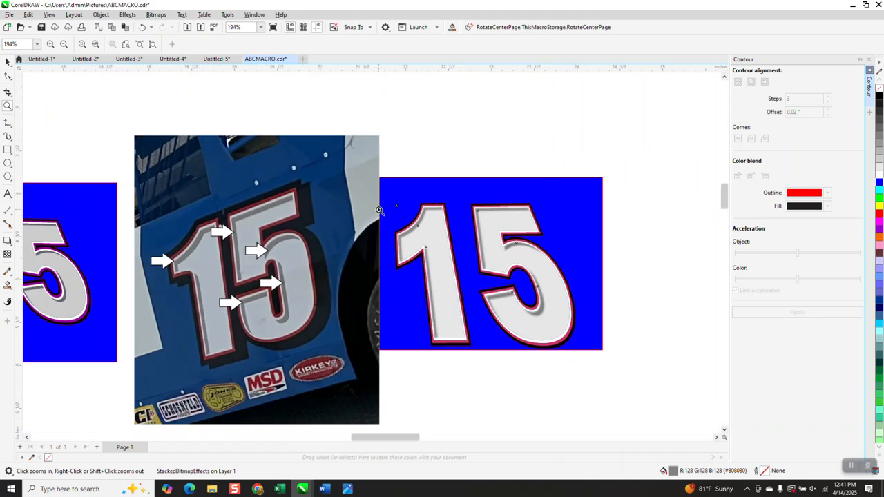
left_click_drag(380, 210, 505, 254)
scroll(369, 220, "down", 3)
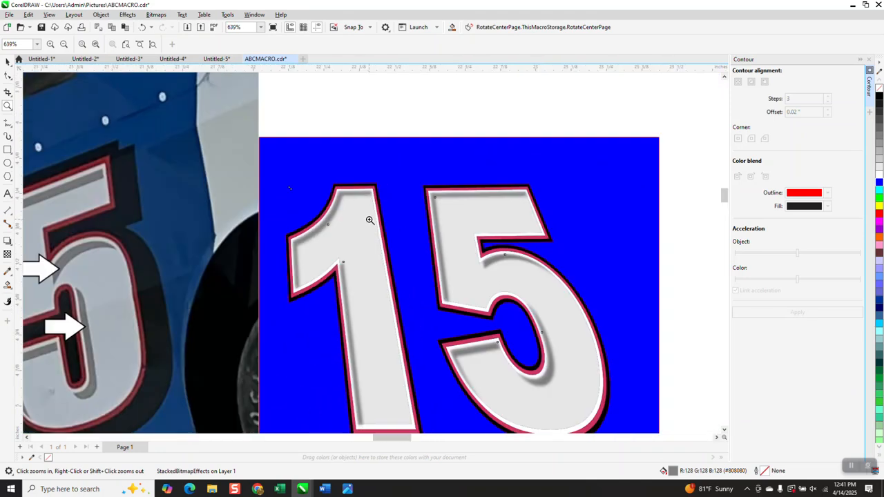
scroll(369, 219, "down", 1)
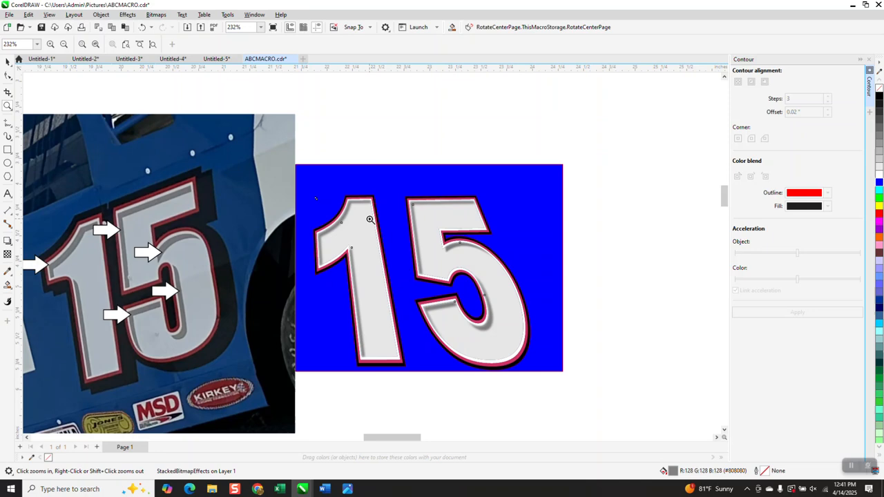